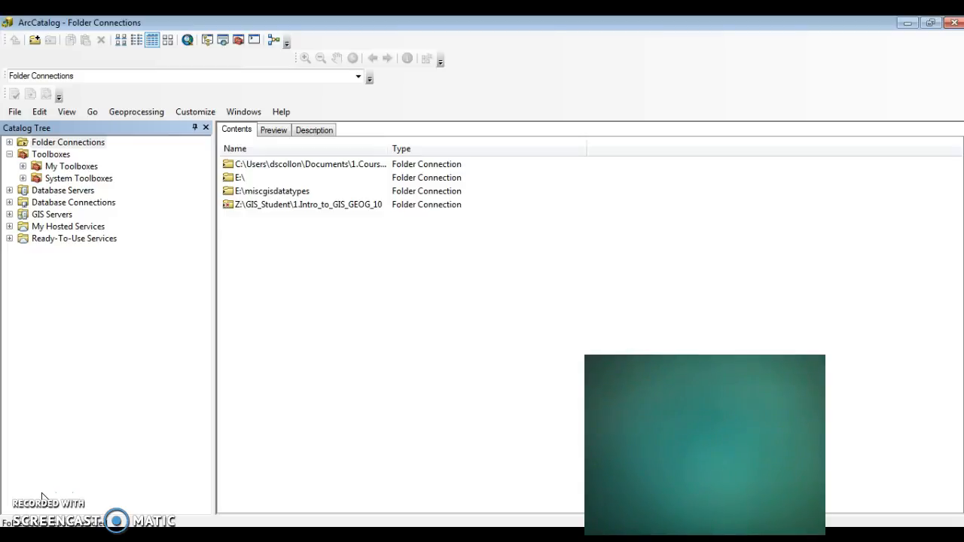
- Switch between ArcCatalog and ArcMap, and open ArcMap's Catalog window to compare it with the ArcCatalog tree
click(43, 491)
mouse_move(541, 538)
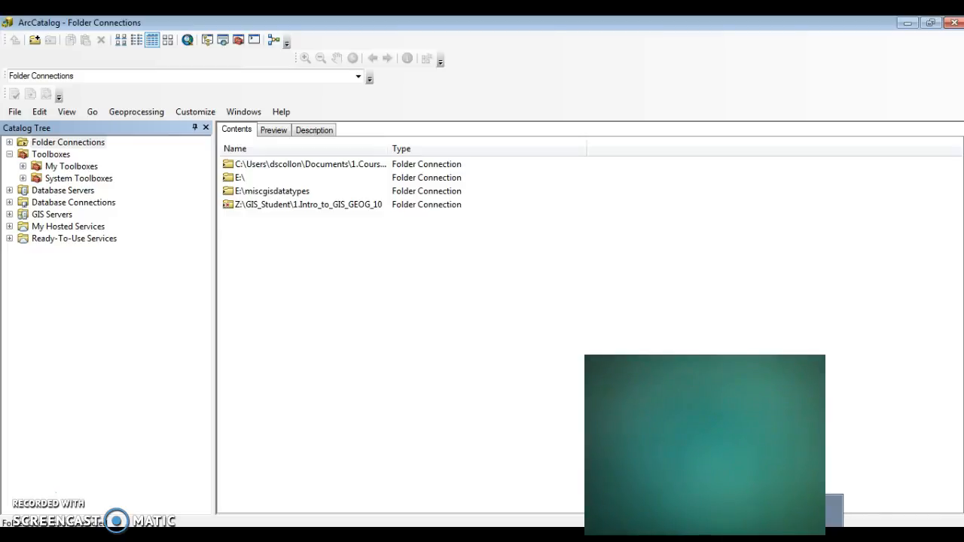
key(alt+Tab)
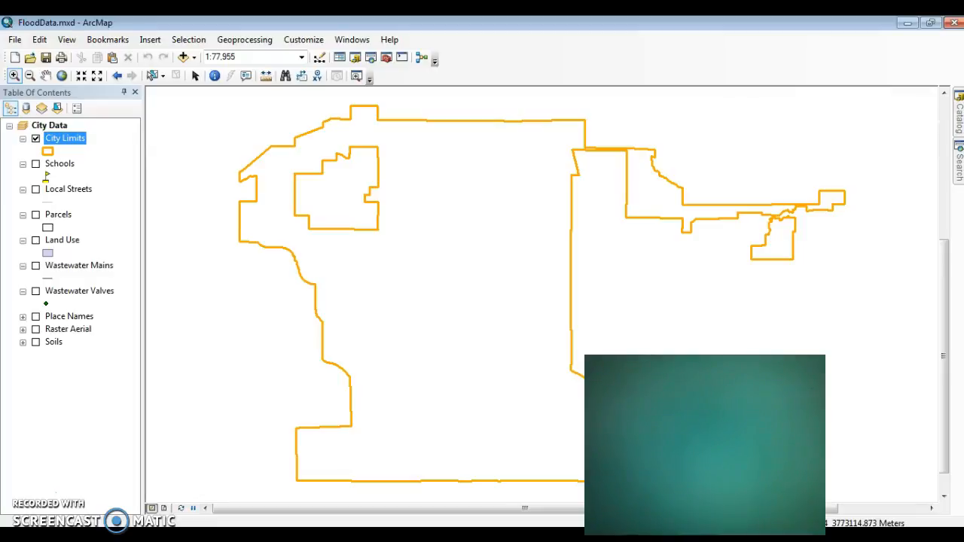
key(alt+Tab)
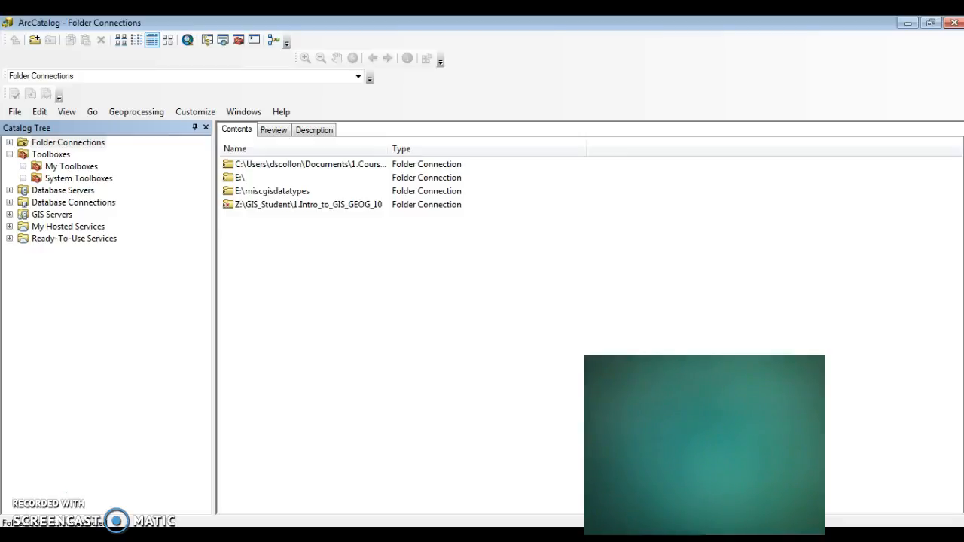
key(alt+Tab)
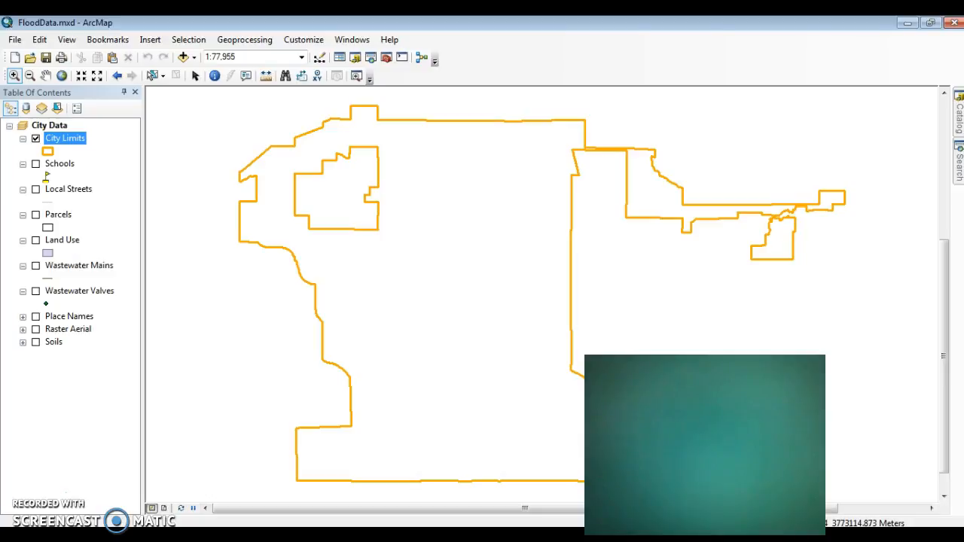
click(959, 115)
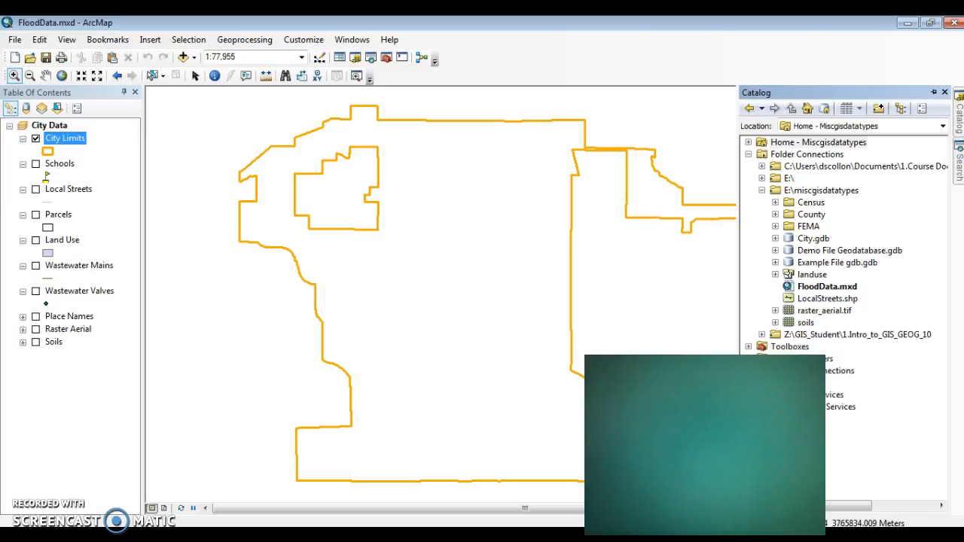
key(alt+Tab)
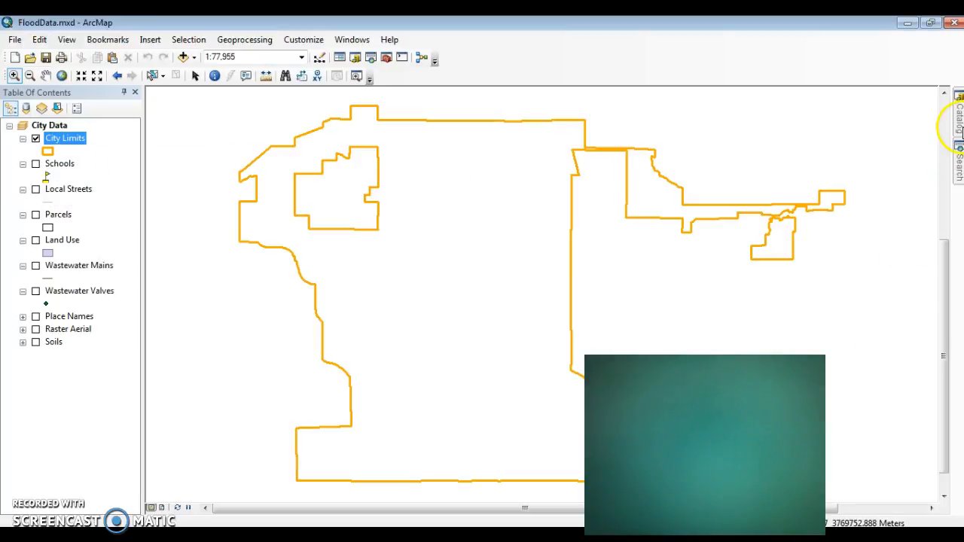
mouse_move(958, 128)
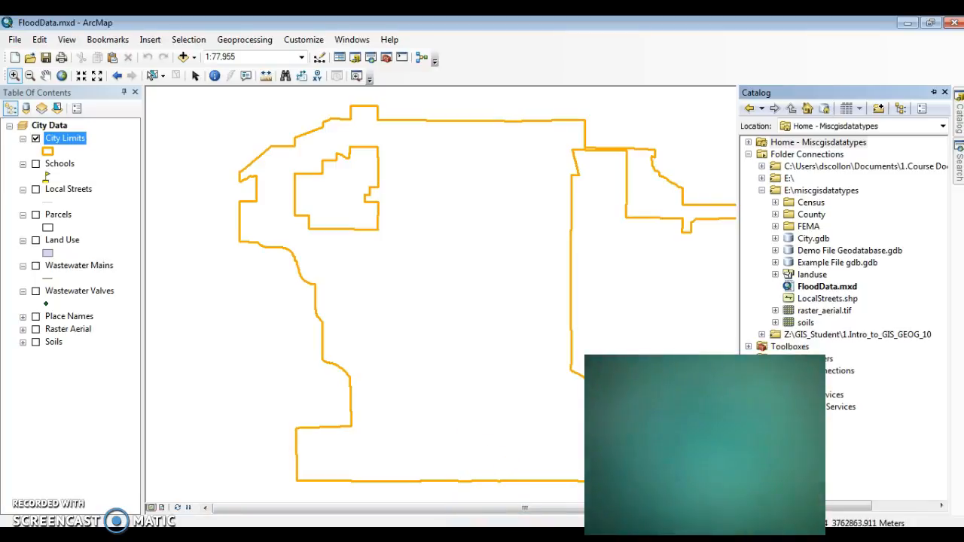
key(alt+Tab)
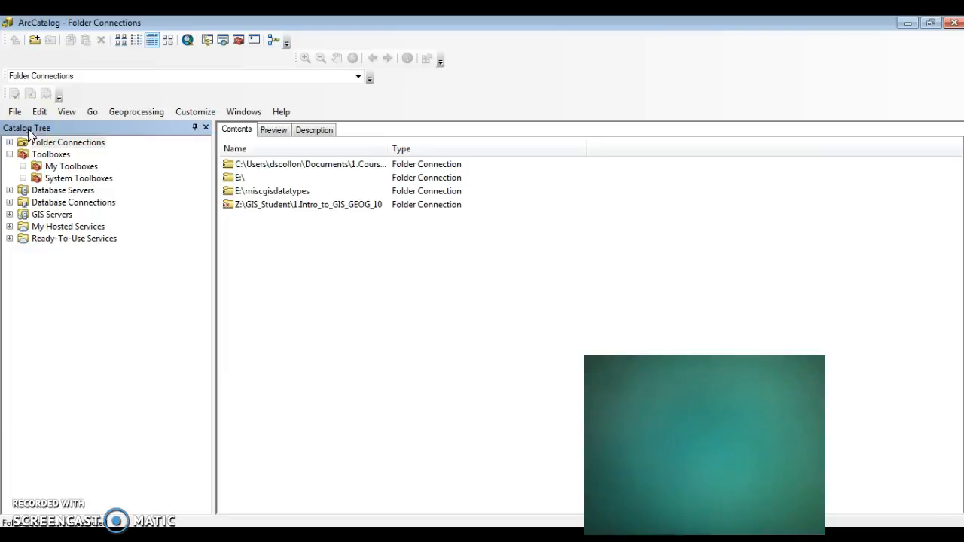
- Collapse the Toolboxes node, and close and redisplay the Catalog Tree
click(10, 153)
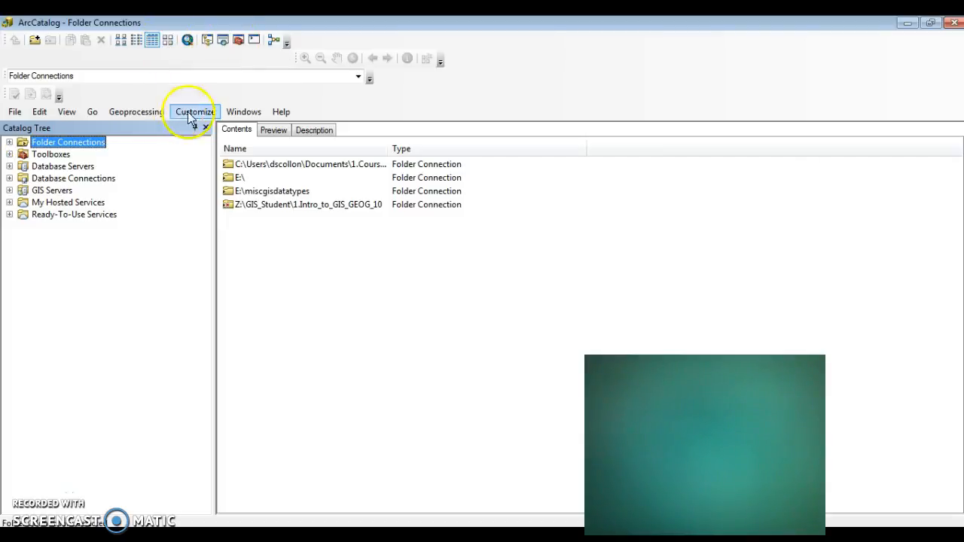
click(205, 129)
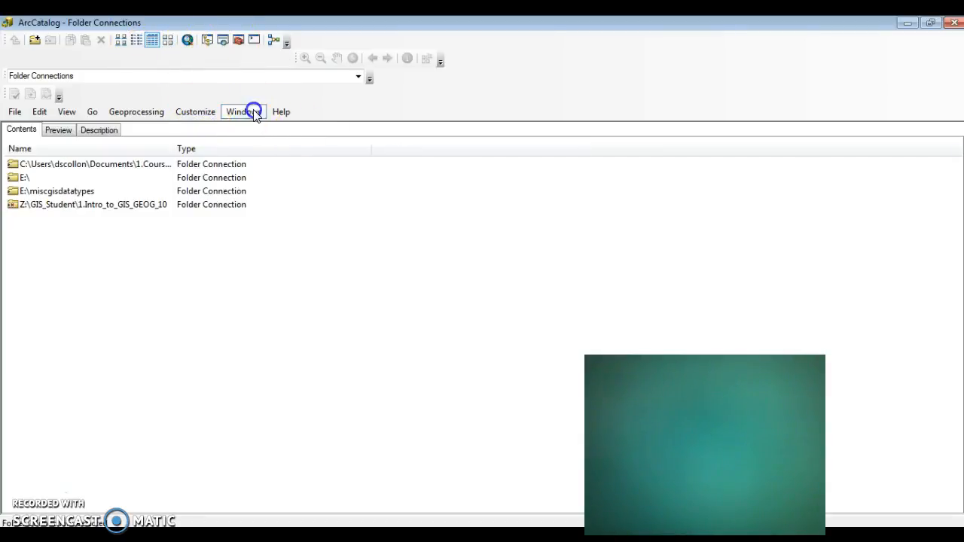
click(251, 112)
click(263, 126)
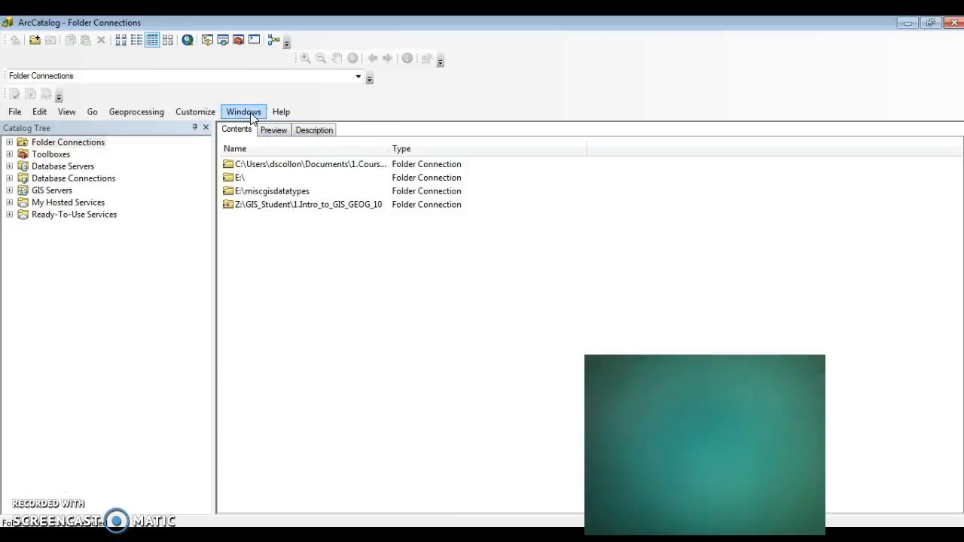
- Disconnect the Z:\GIS_Student\1.Intro_to_GIS_GEOG_10 folder, and view the Connect To Folder dialog without adding a connection
click(10, 143)
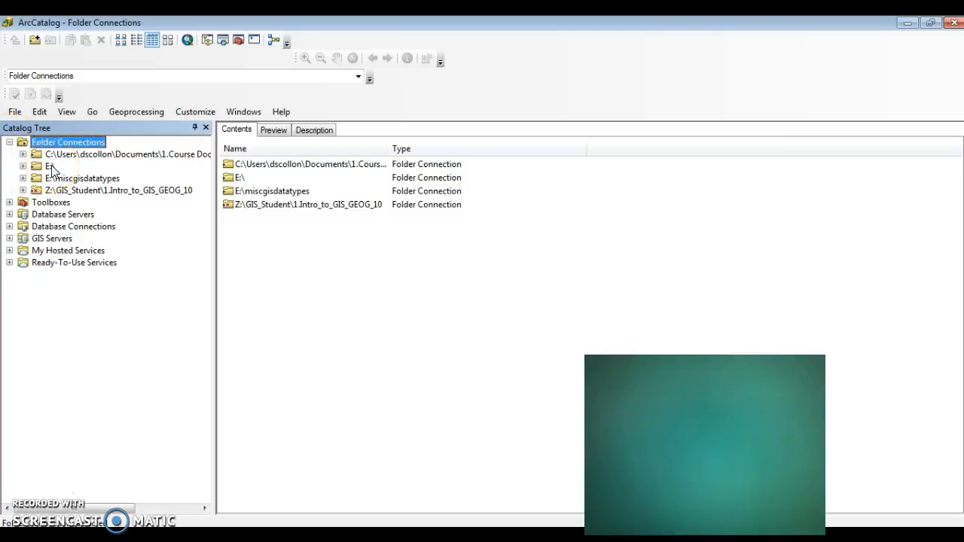
click(66, 189)
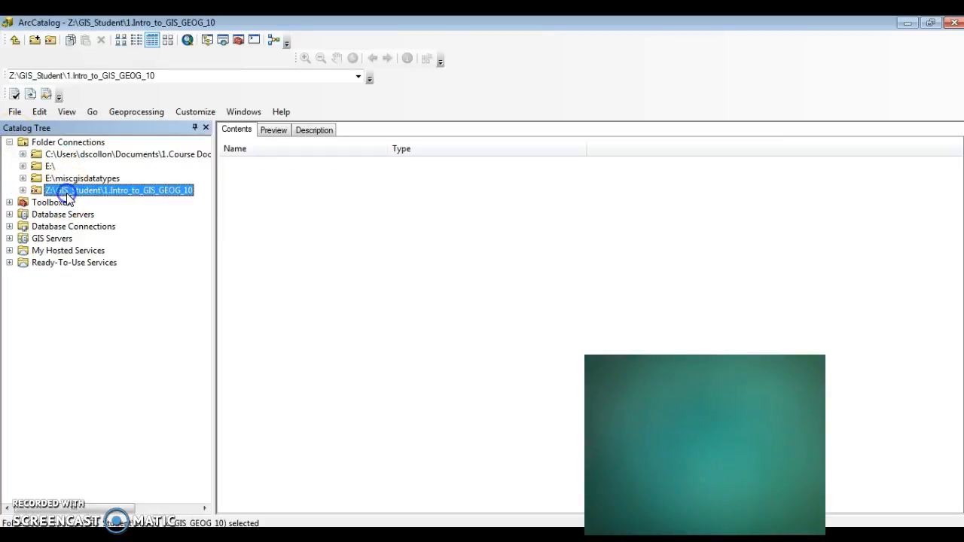
click(43, 40)
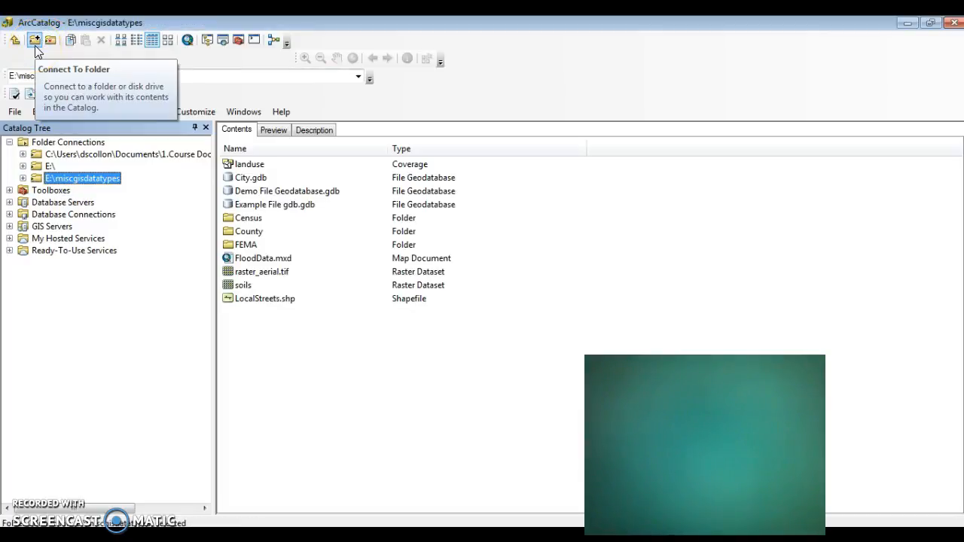
click(35, 41)
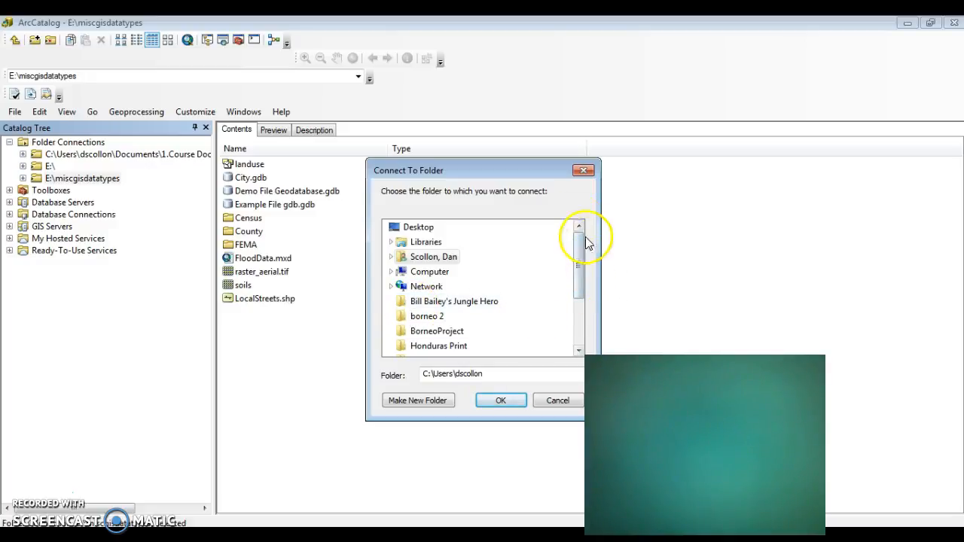
click(583, 169)
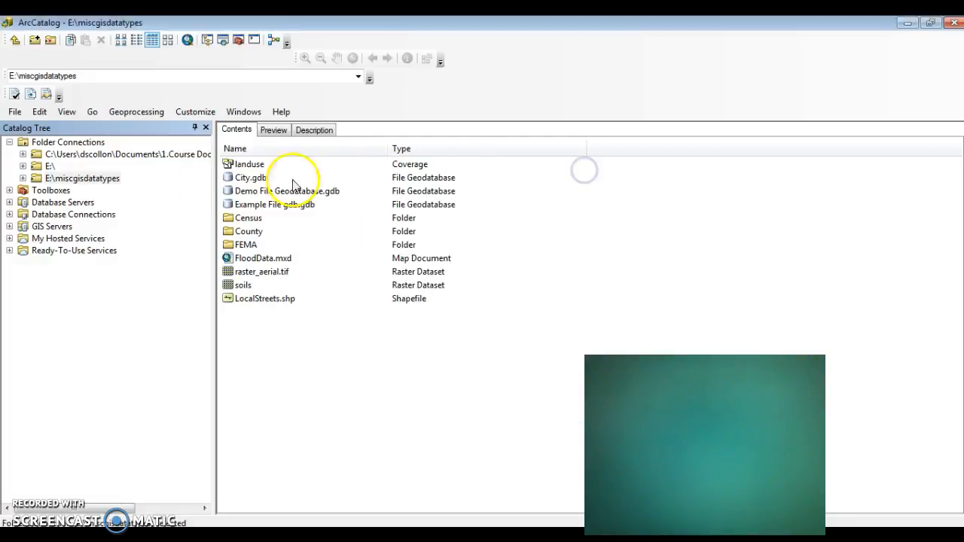
- Expand the E:\miscgisdatatypes folder connection and look inside its Census folder
click(23, 179)
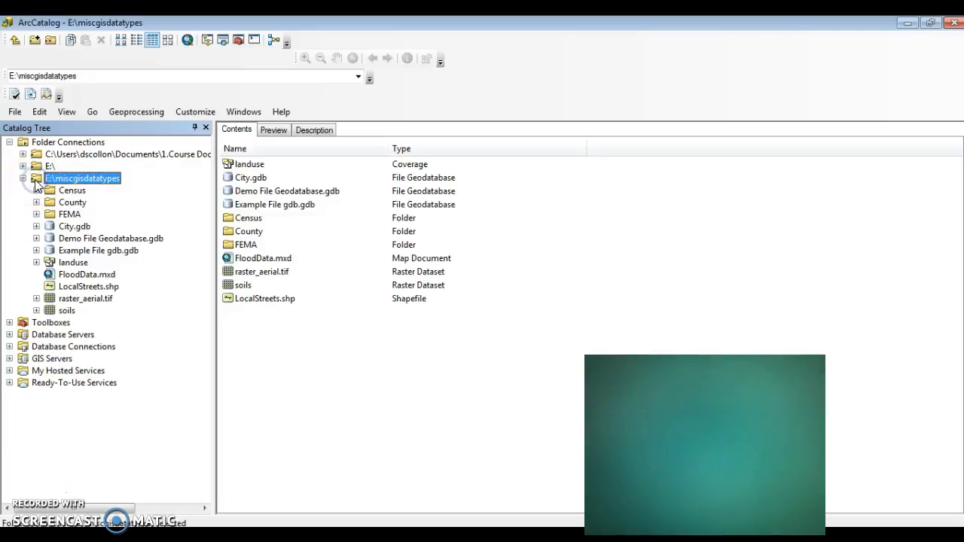
click(242, 114)
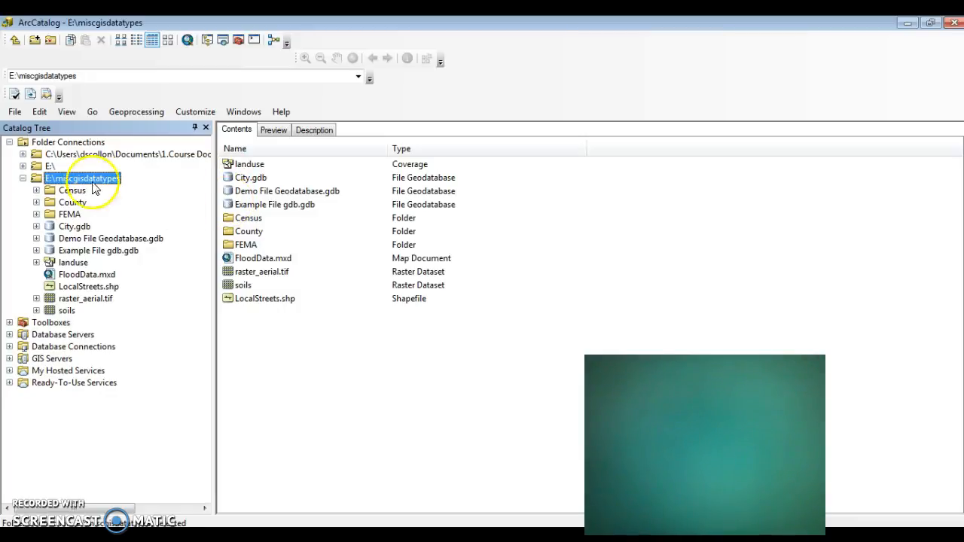
click(36, 191)
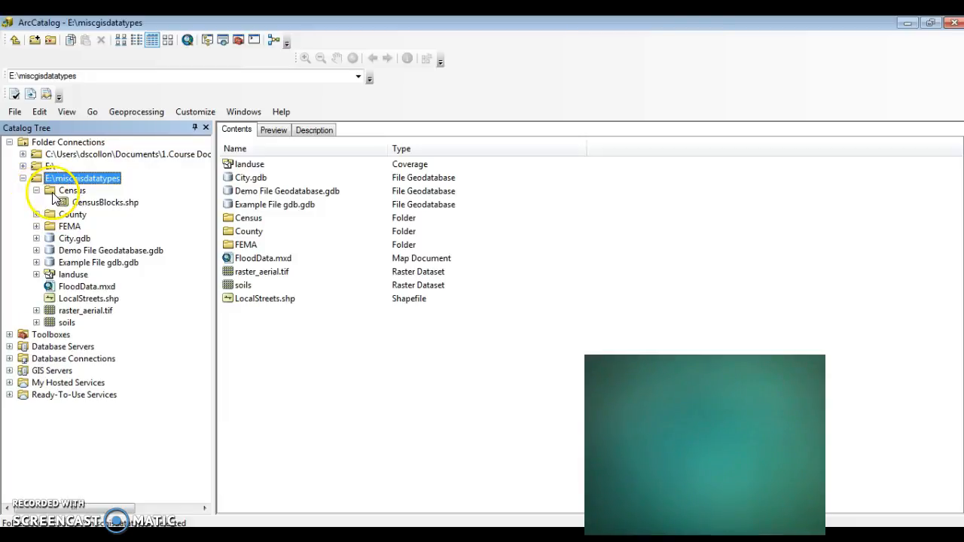
click(36, 190)
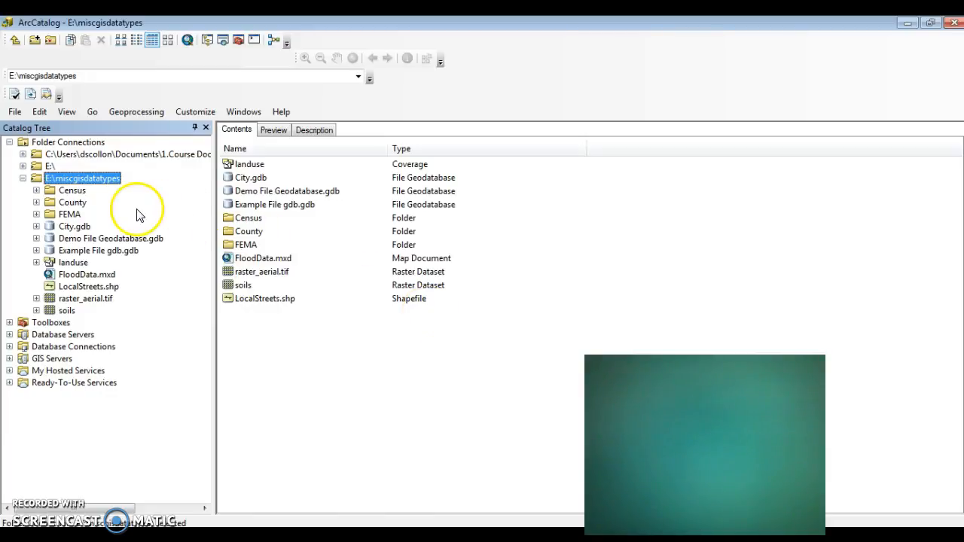
- Preview the CityLimits feature class and the Sewer feature dataset inside the City.gdb geodatabase
click(281, 129)
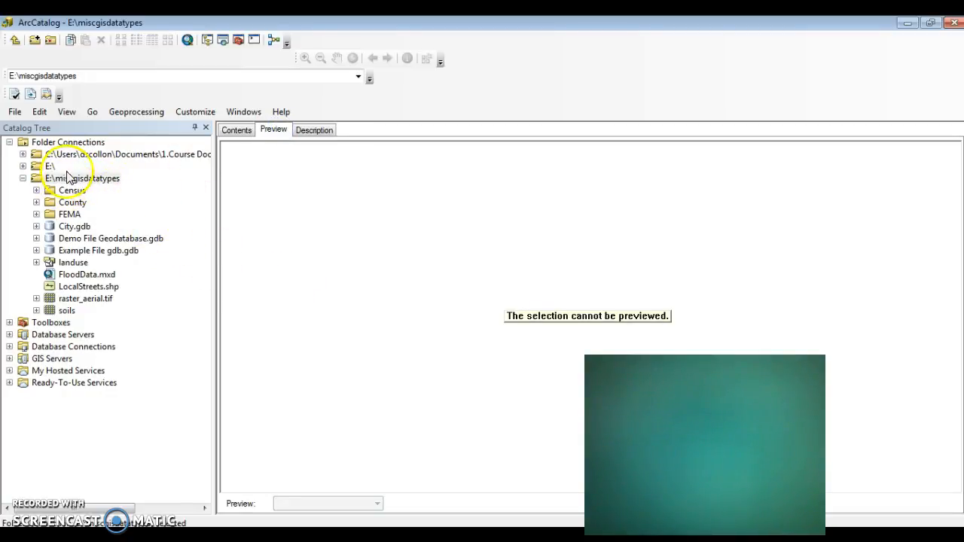
click(70, 226)
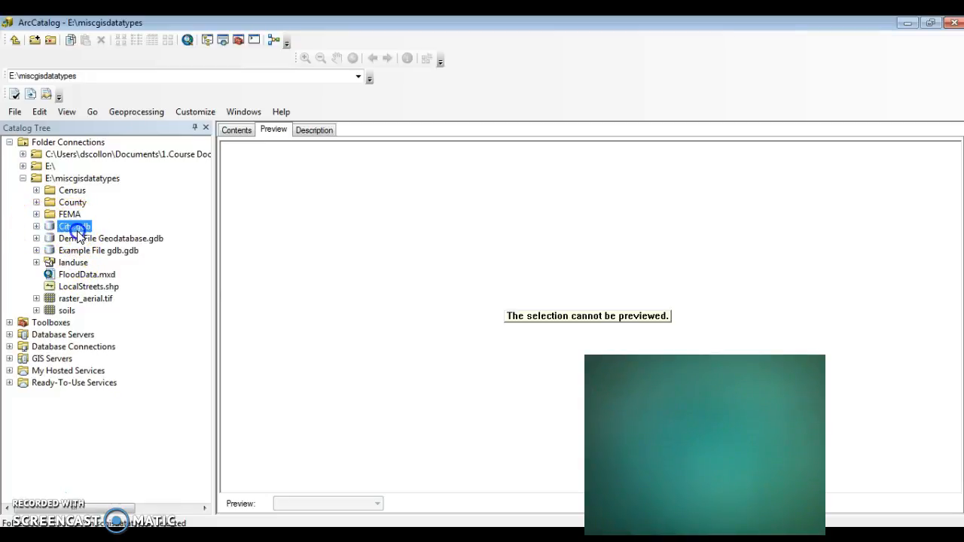
click(36, 227)
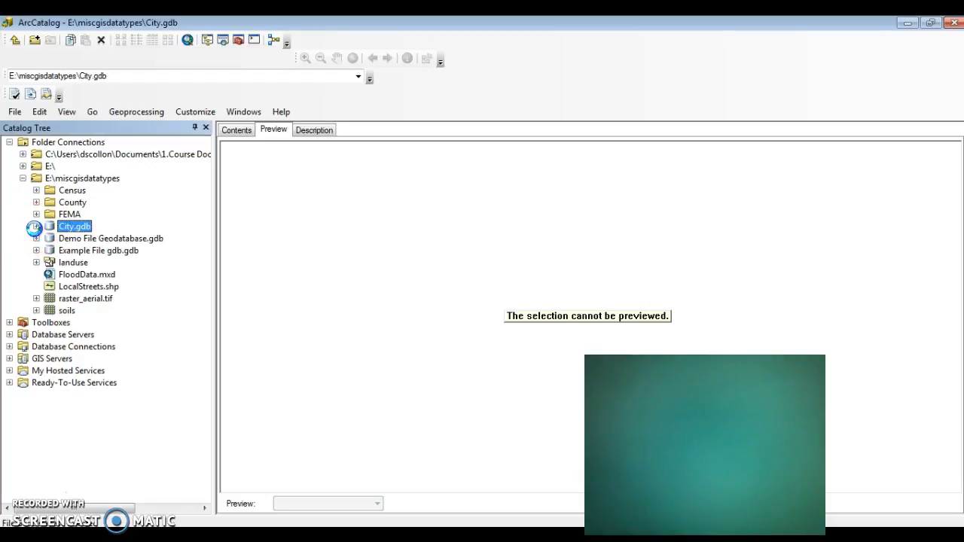
click(34, 227)
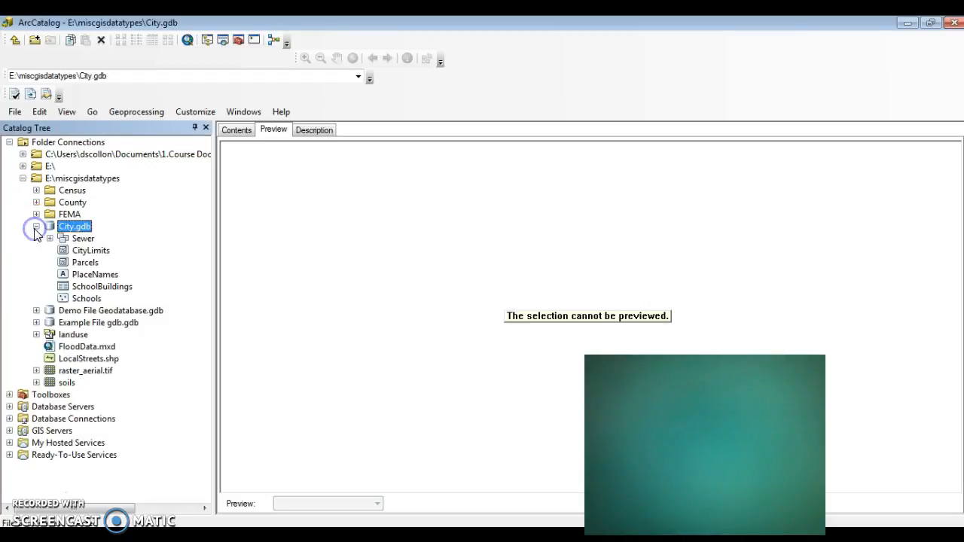
click(88, 250)
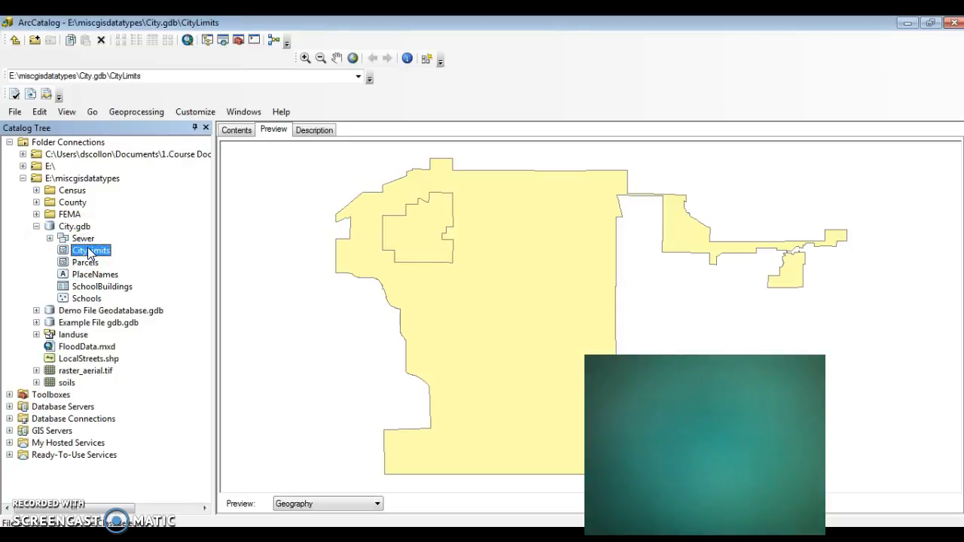
click(86, 239)
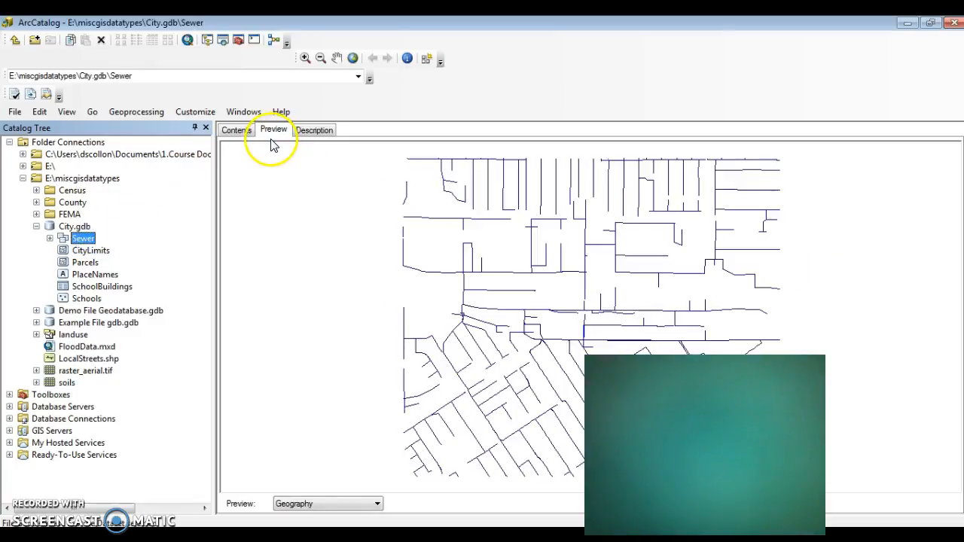
- List the contents of the Sewer dataset and of City.gdb, and expand Sewer in the tree
click(229, 129)
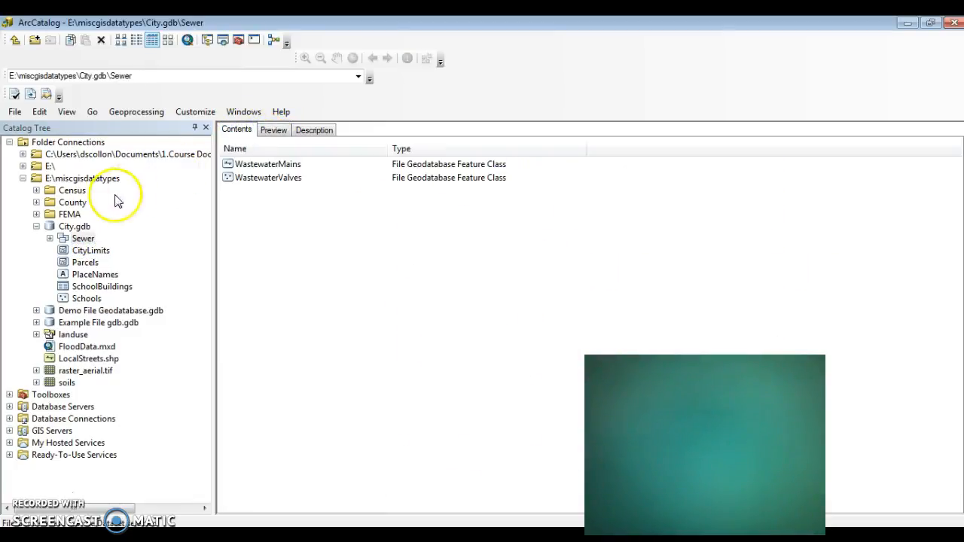
click(74, 226)
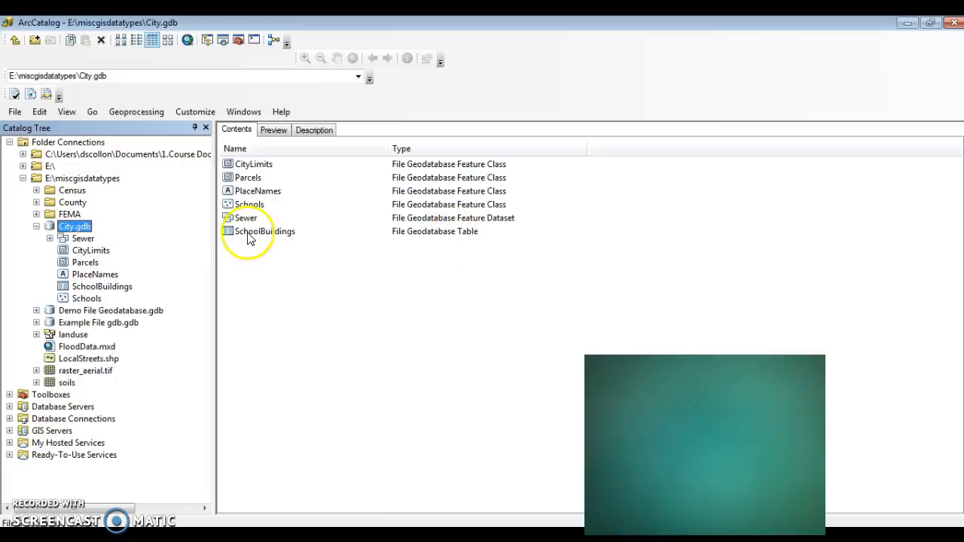
click(49, 238)
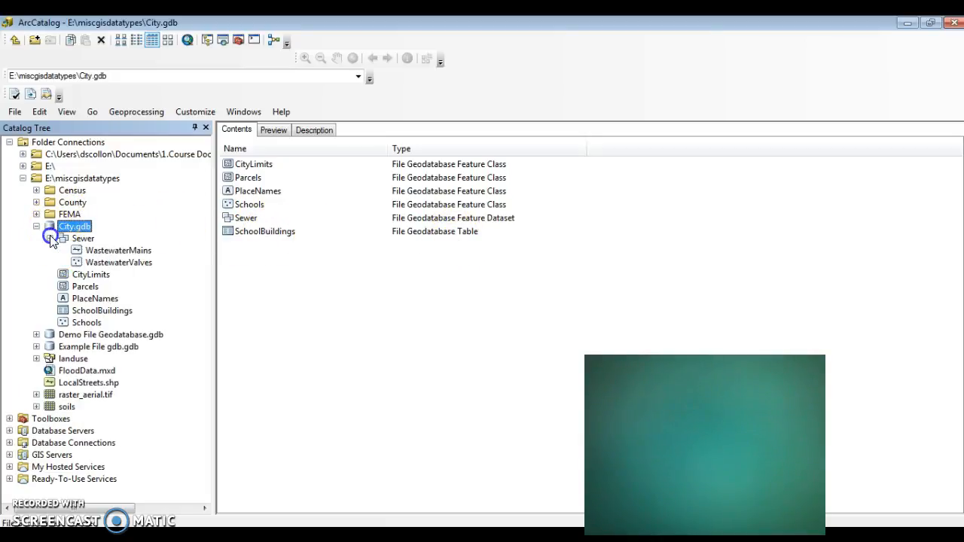
- Preview the geography of the WastewaterMains feature class and zoom in on the sewer lines
click(96, 253)
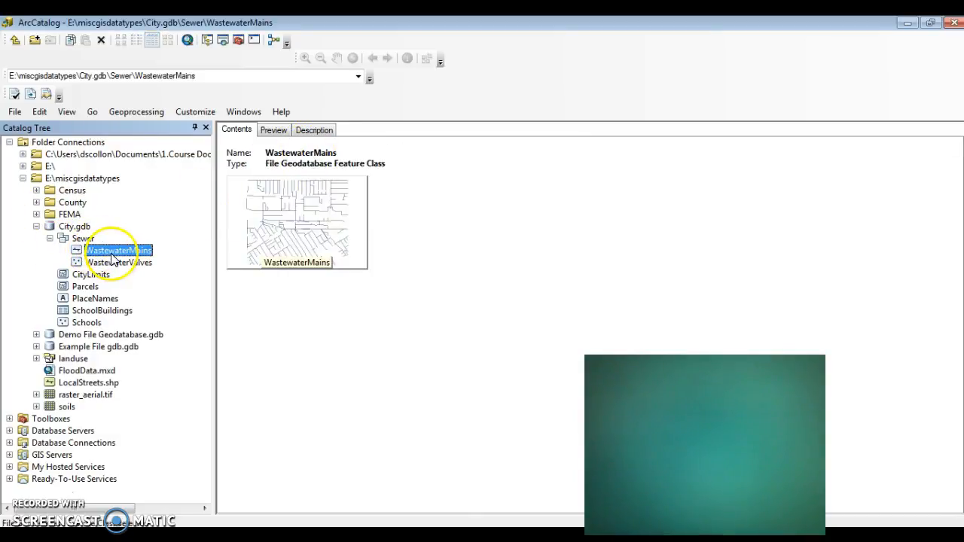
click(274, 131)
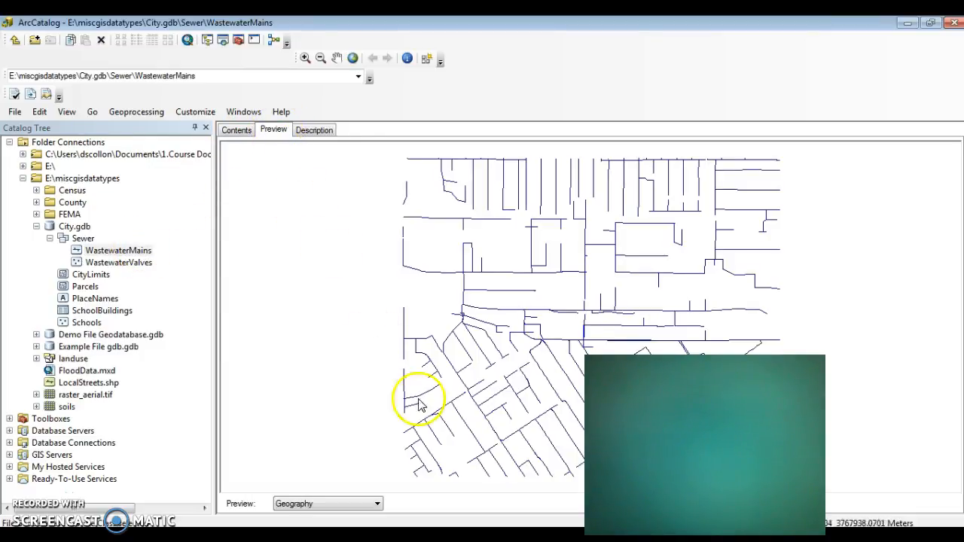
click(307, 59)
click(558, 301)
- Preview the WastewaterMains attribute table and sort its records by the DOWN_ELEV field
click(374, 503)
click(362, 516)
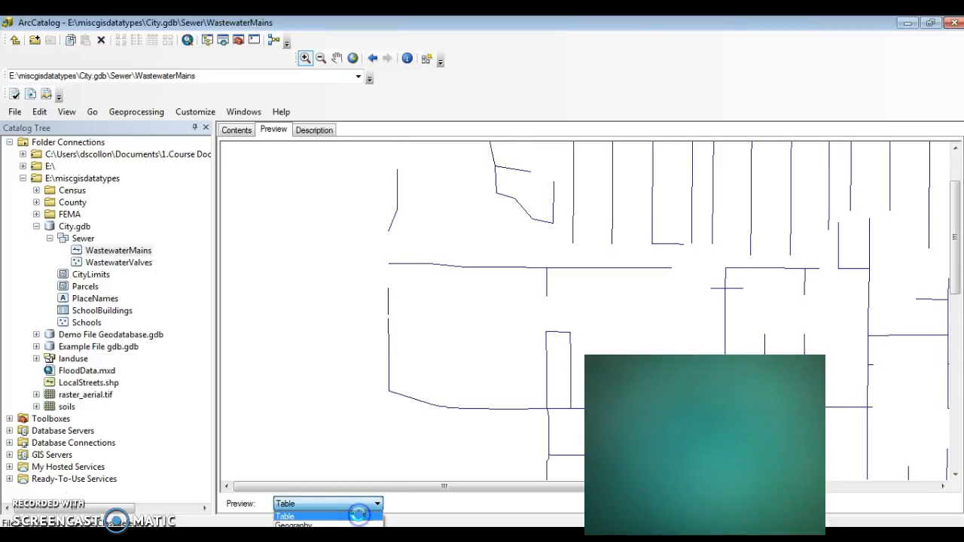
drag(370, 469, 233, 468)
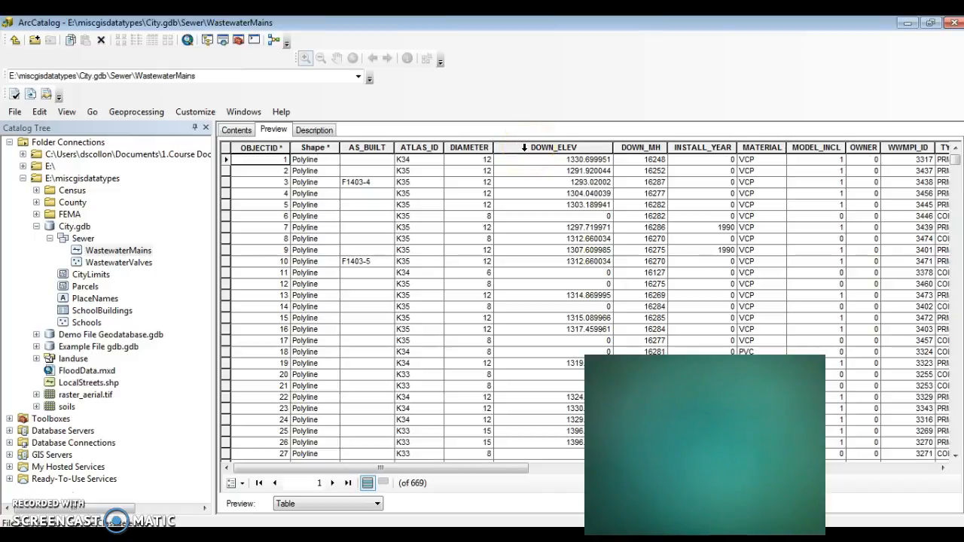
click(511, 152)
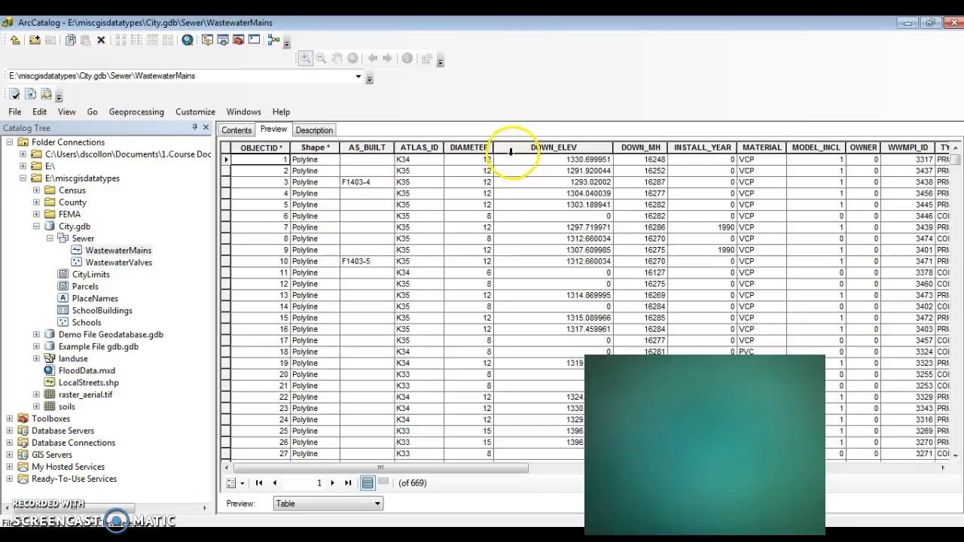
click(510, 150)
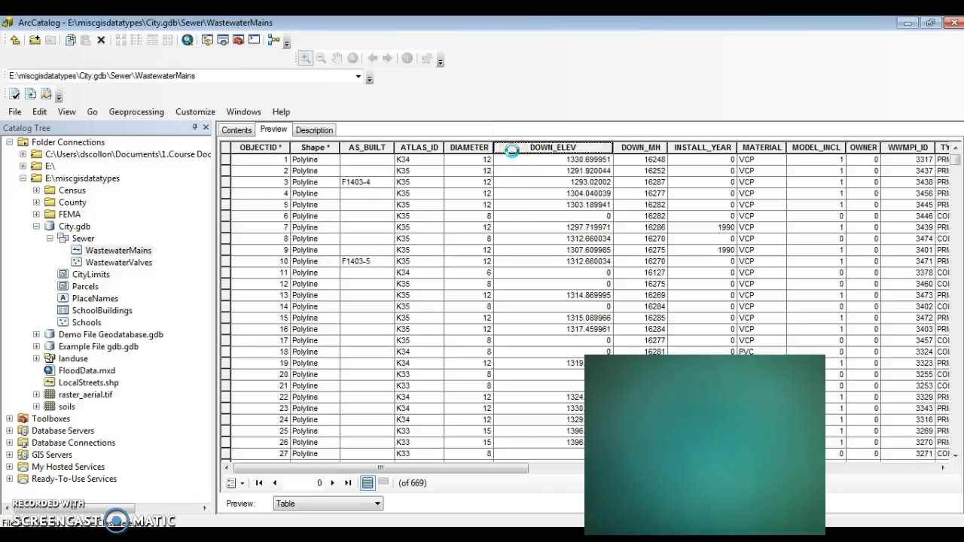
right_click(512, 151)
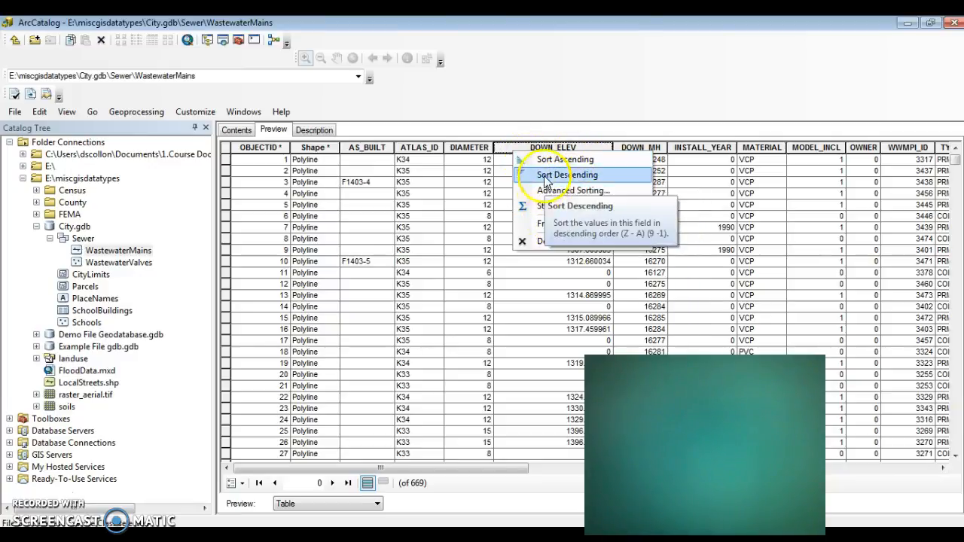
click(558, 111)
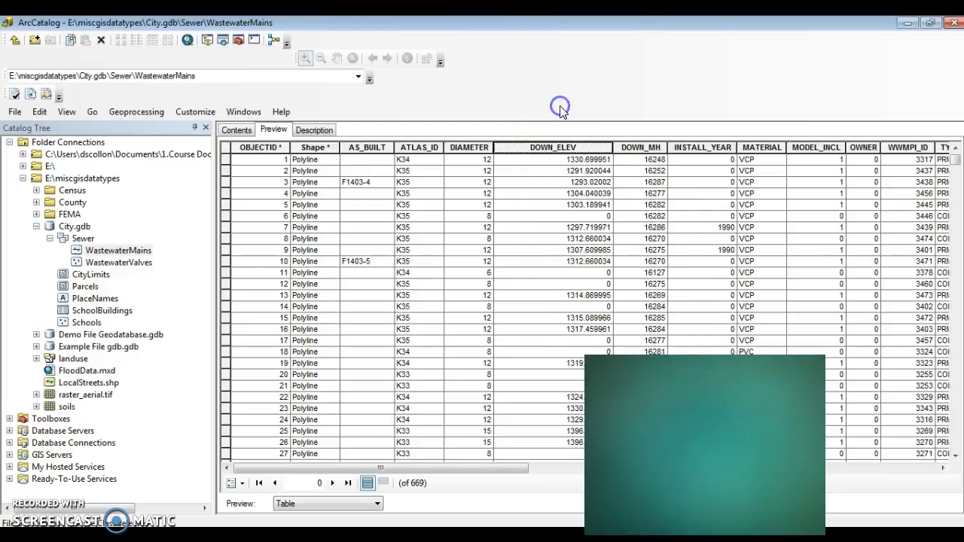
- Show the description of the WastewaterMains feature class and review its Spatial Reference metadata
click(313, 131)
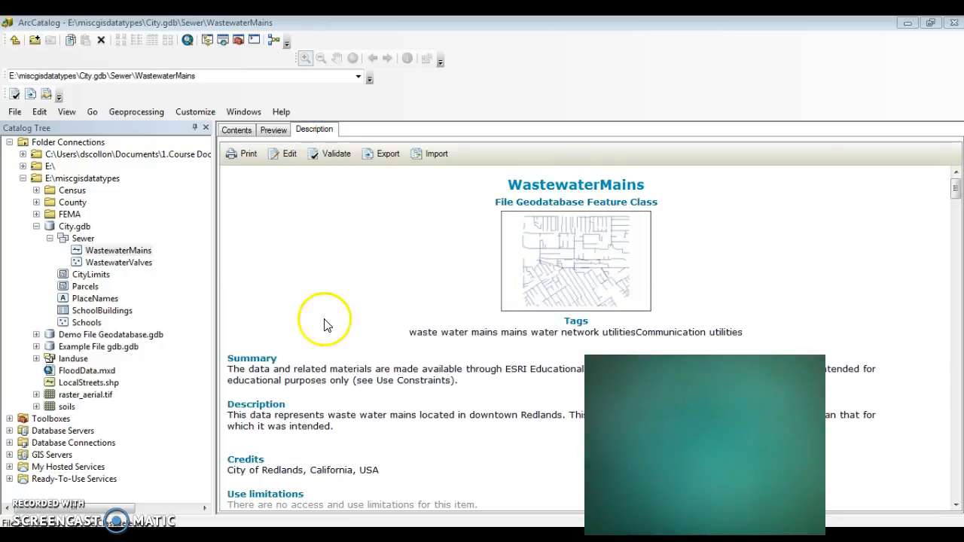
drag(954, 190, 954, 265)
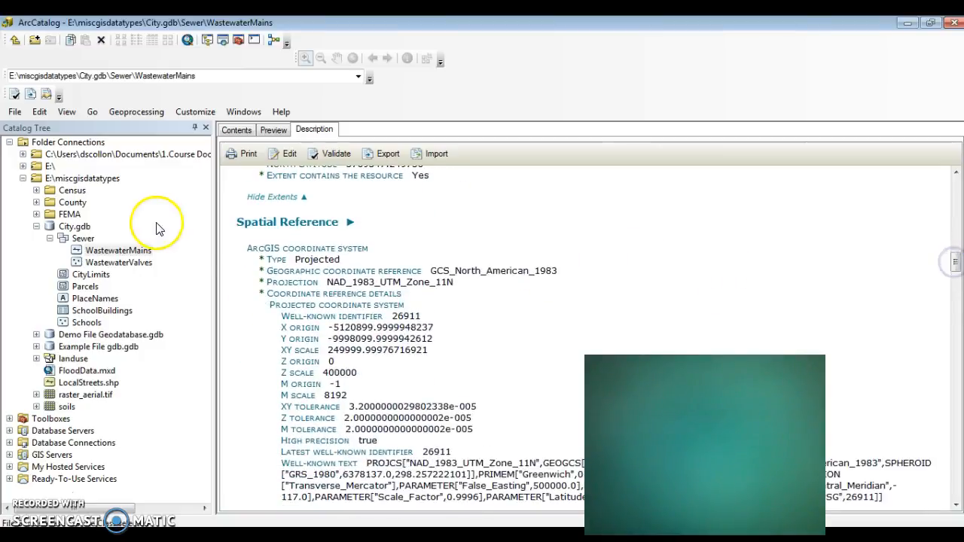
click(347, 226)
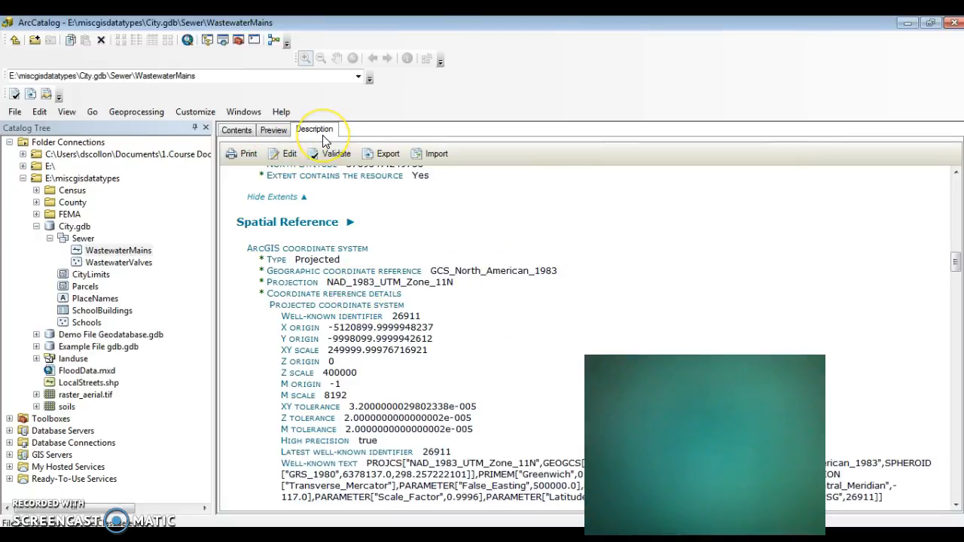
- Open the WastewaterMains feature class properties and check its current XY coordinate system
right_click(143, 253)
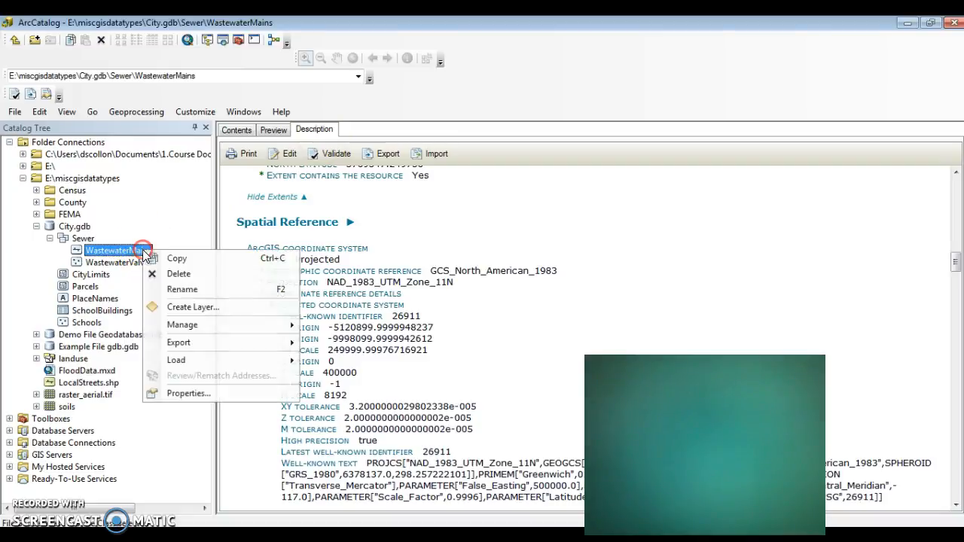
click(197, 395)
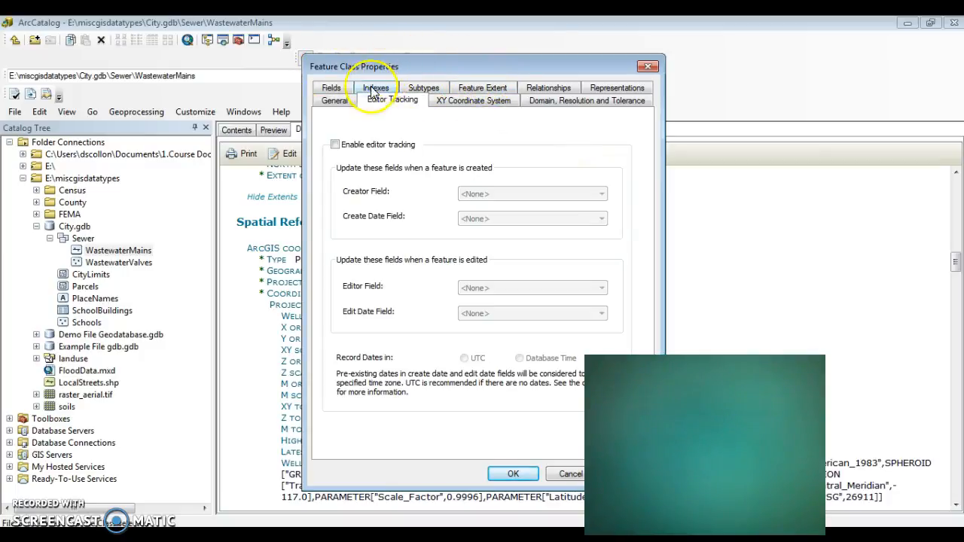
click(451, 100)
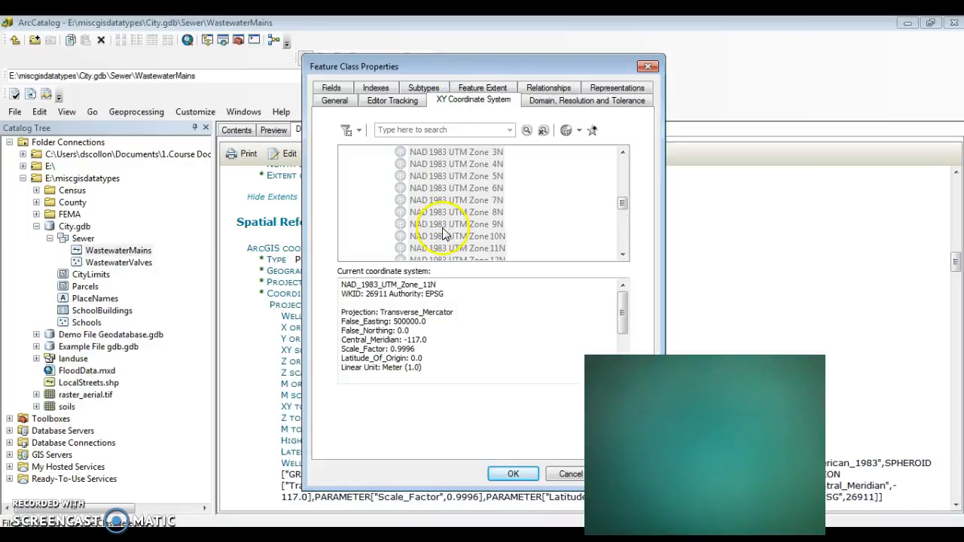
drag(441, 284, 317, 286)
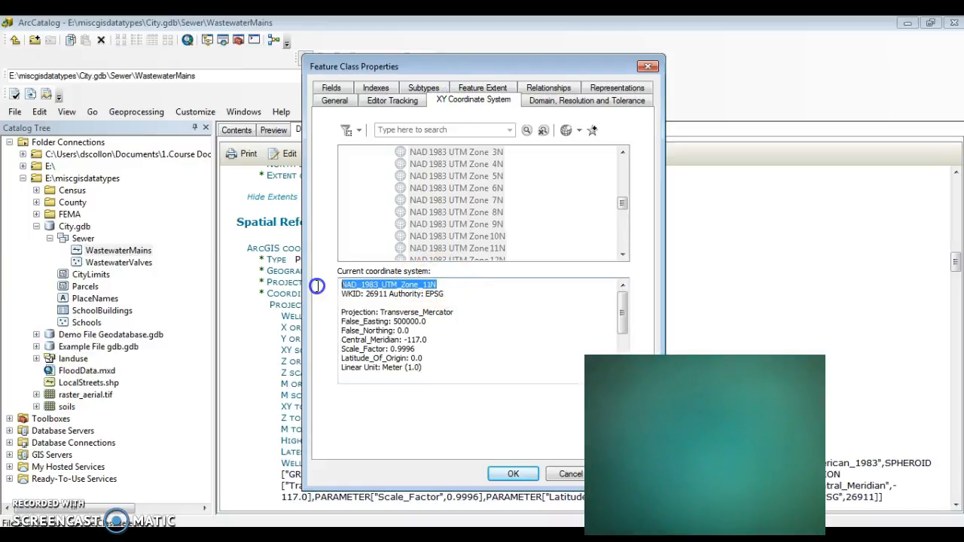
click(462, 97)
- Review the field names and data types in the WastewaterMains properties, then close the properties without changes
click(332, 88)
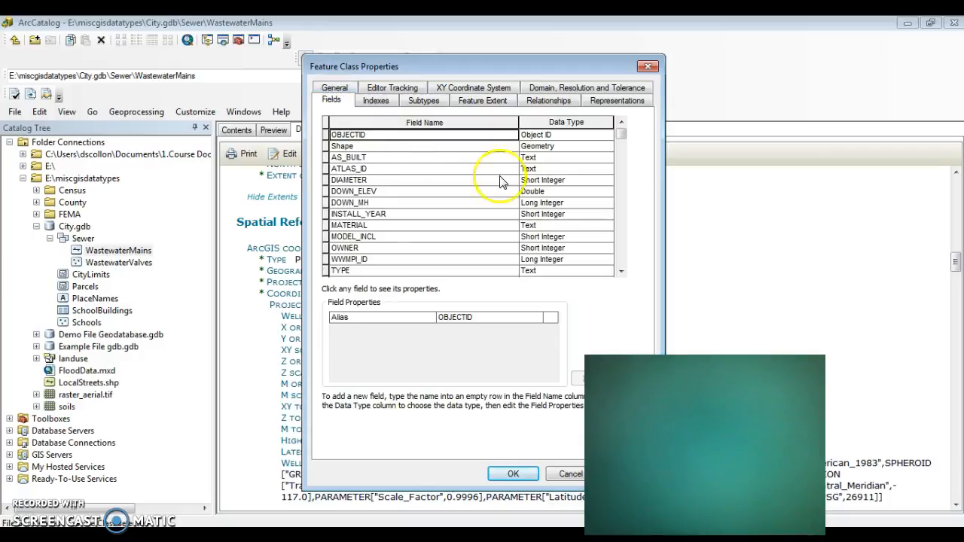
click(620, 147)
scroll(618, 148, up, 1)
scroll(621, 146, down, 3)
scroll(619, 140, up, 3)
click(560, 477)
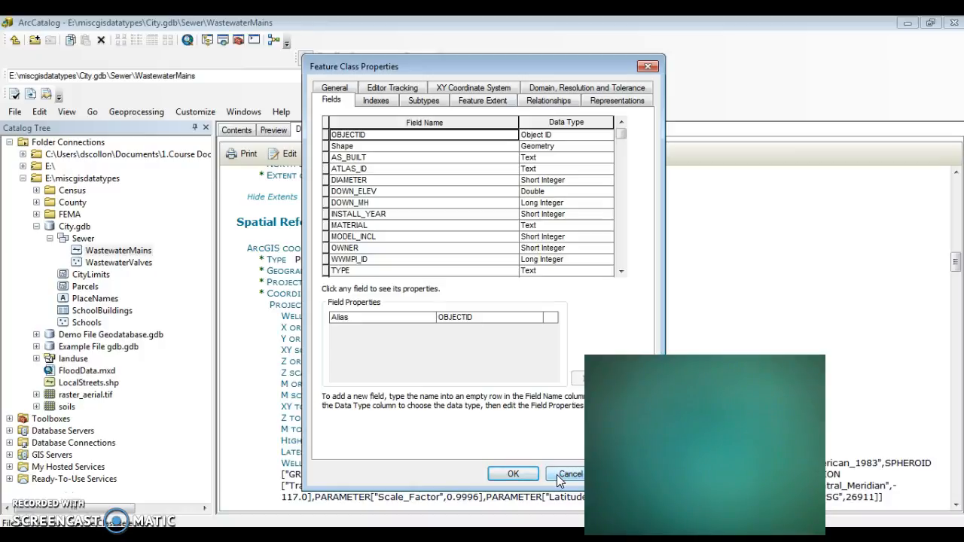
click(557, 475)
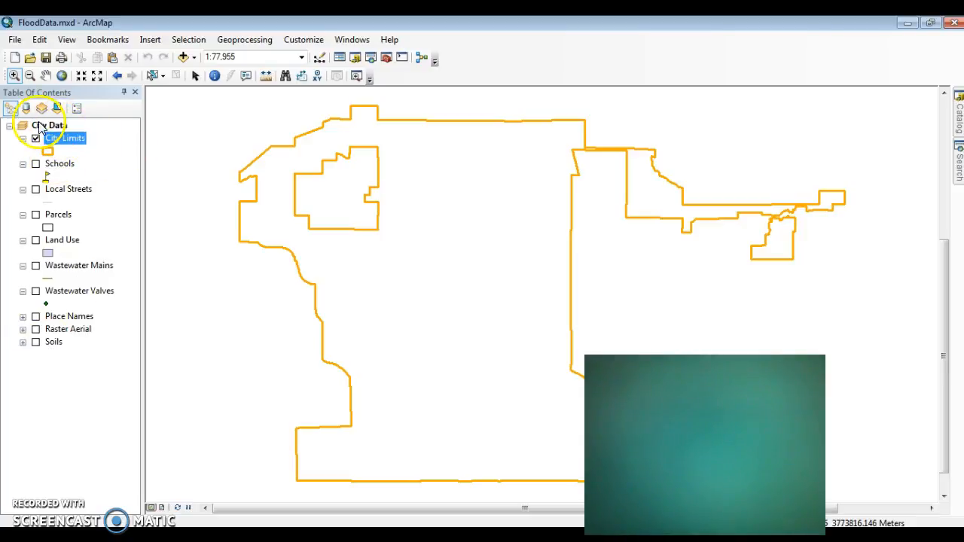
- In FloodData.mxd in ArcMap, float the Tools toolbar over the map and turn on the Schools layer
click(10, 126)
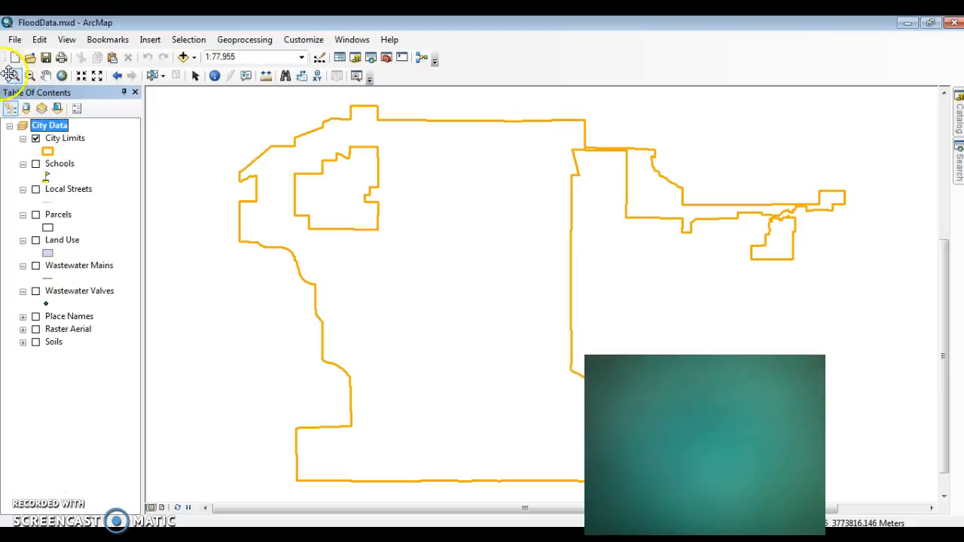
drag(4, 75, 182, 88)
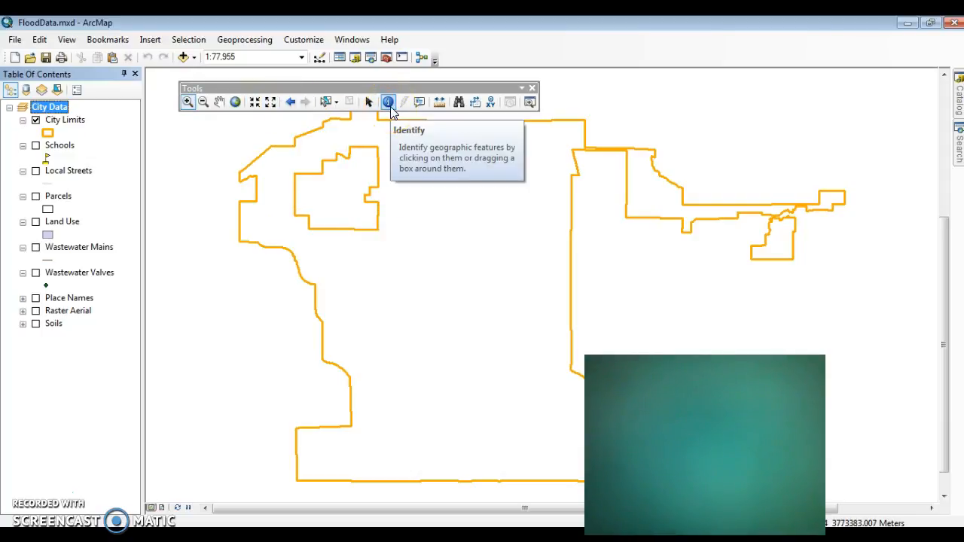
click(35, 145)
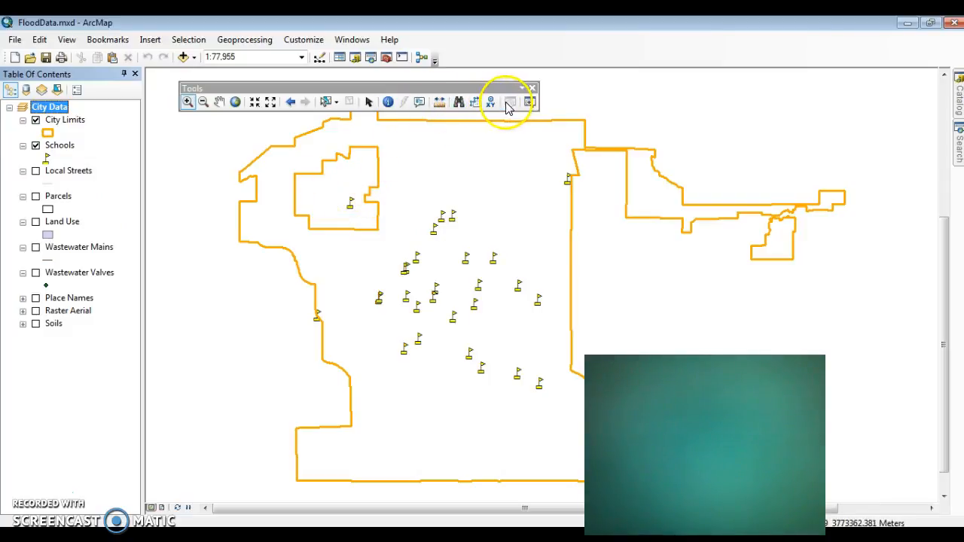
- Identify the lone school point inside the inner city limits boundary, restricting Identify to the Schools layer, and close the results
click(387, 103)
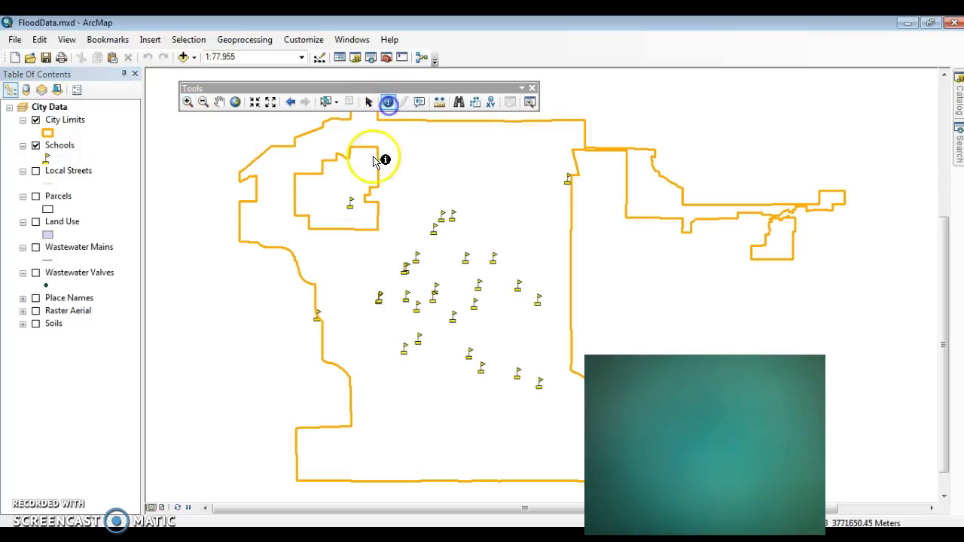
click(351, 211)
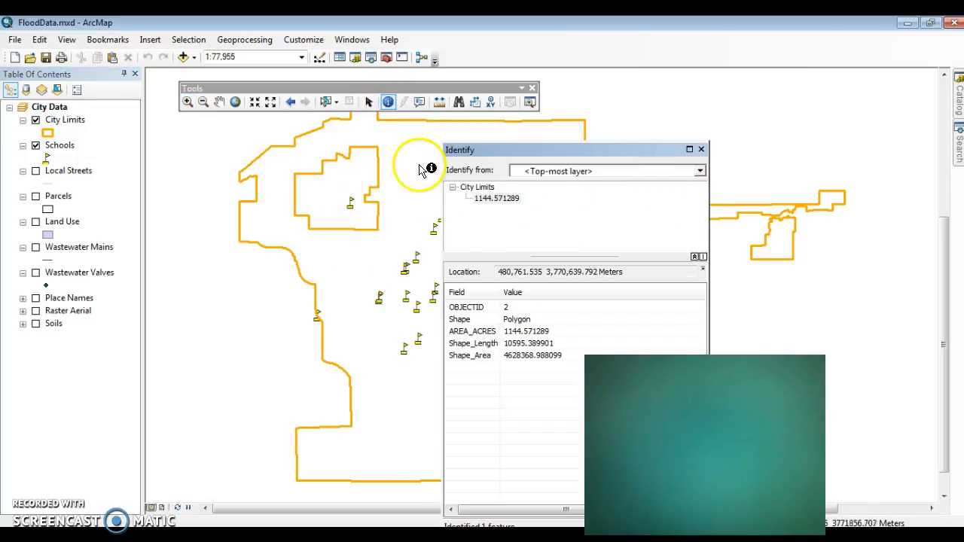
click(700, 172)
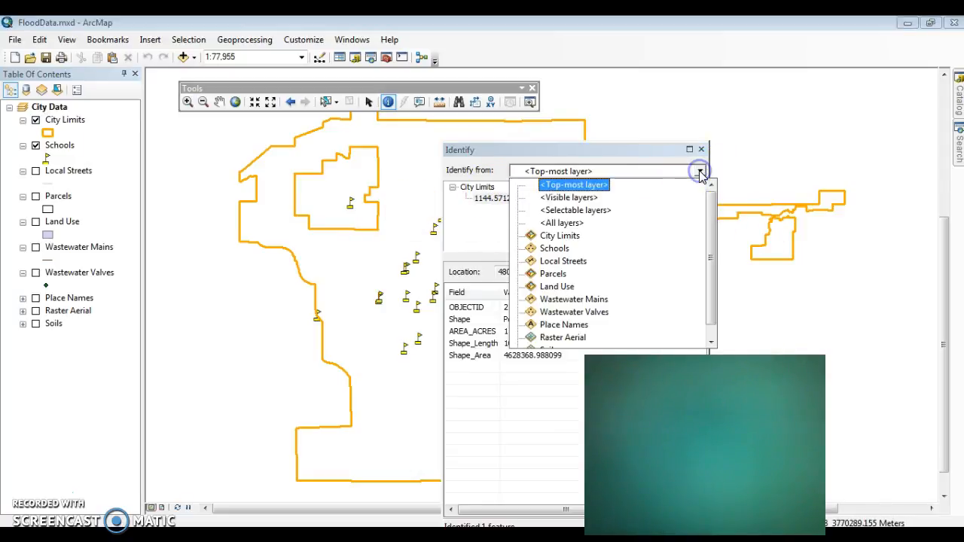
click(576, 249)
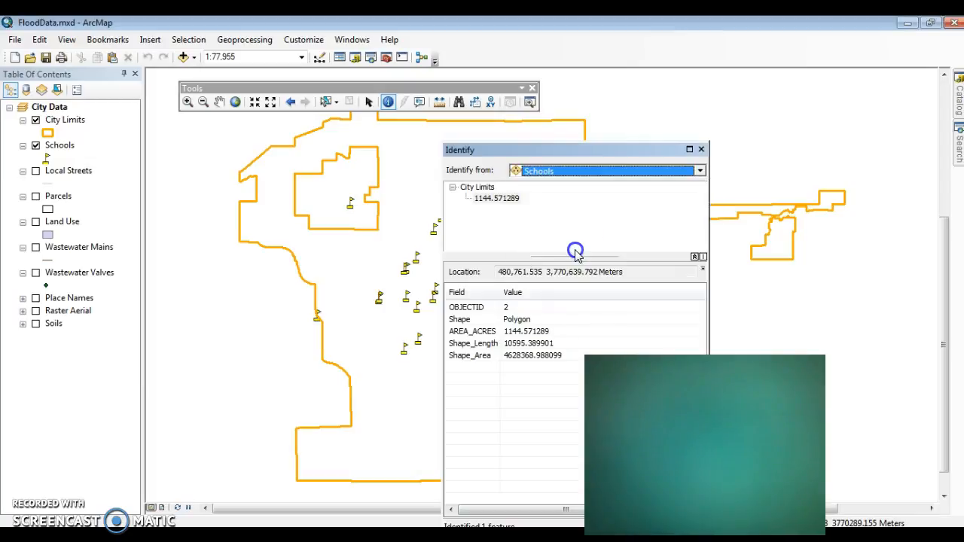
click(351, 207)
drag(340, 192, 359, 220)
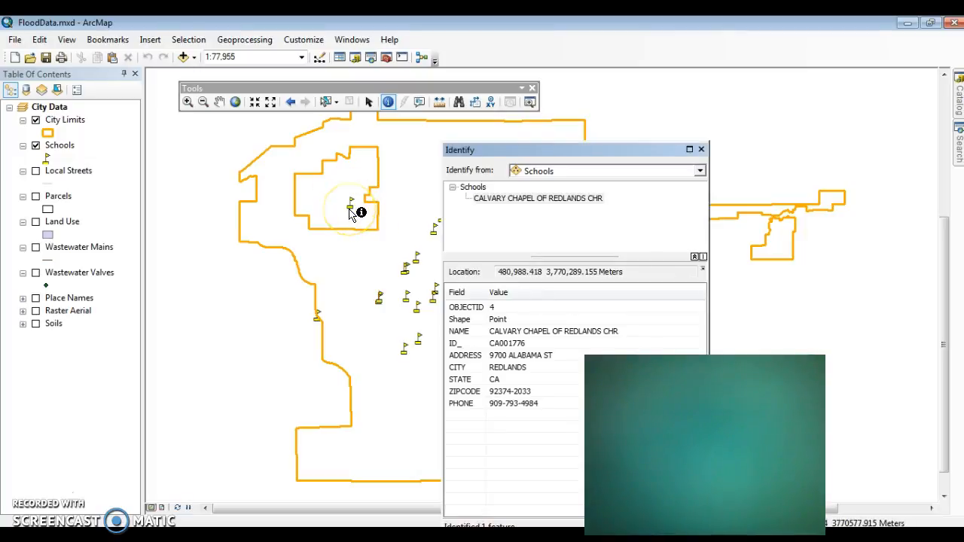
click(351, 207)
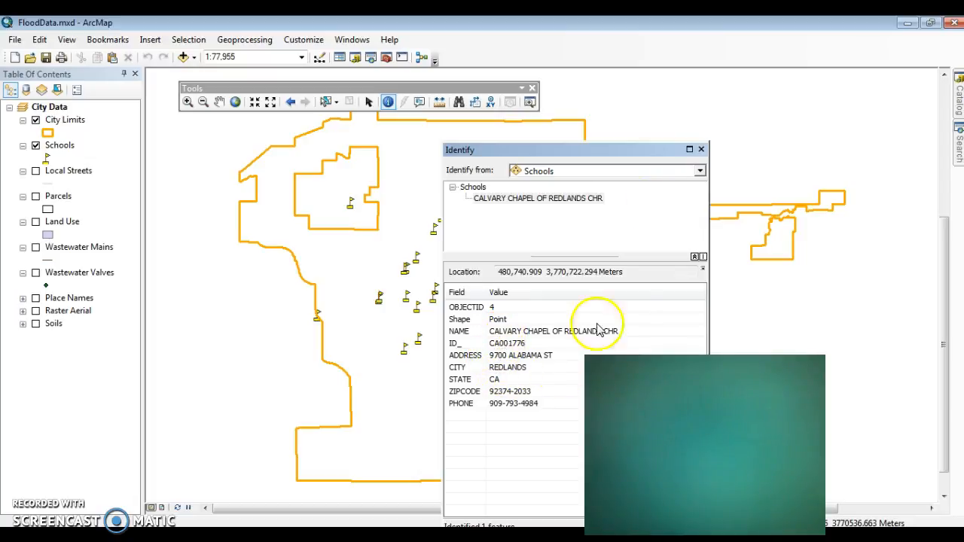
click(701, 150)
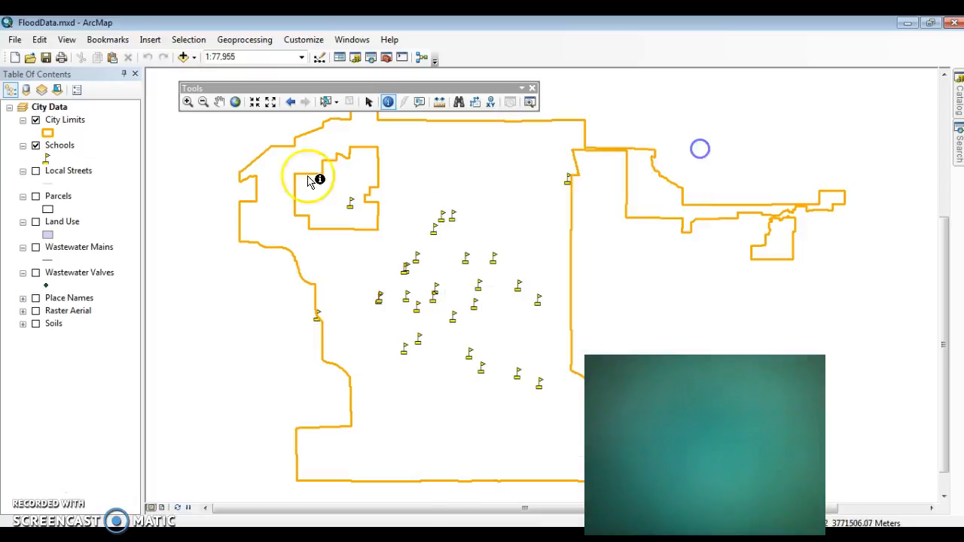
click(60, 146)
right_click(60, 148)
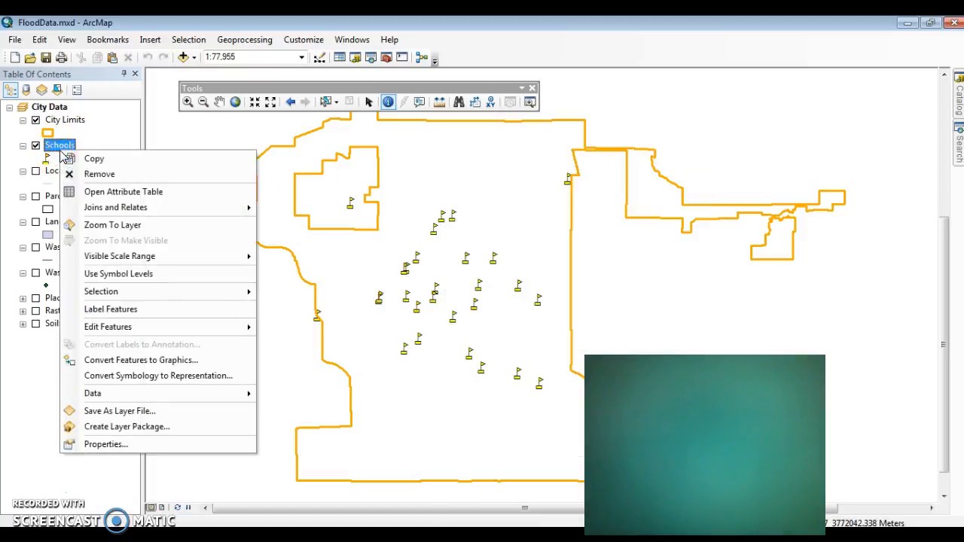
click(12, 399)
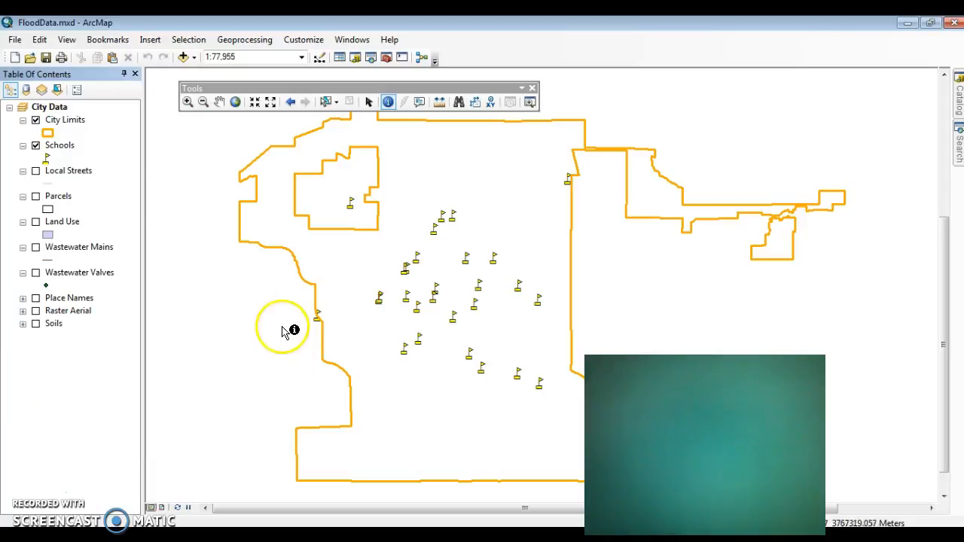
- Open the attribute table of the Schools layer, enlarge its window, and reposition it over the map
right_click(66, 150)
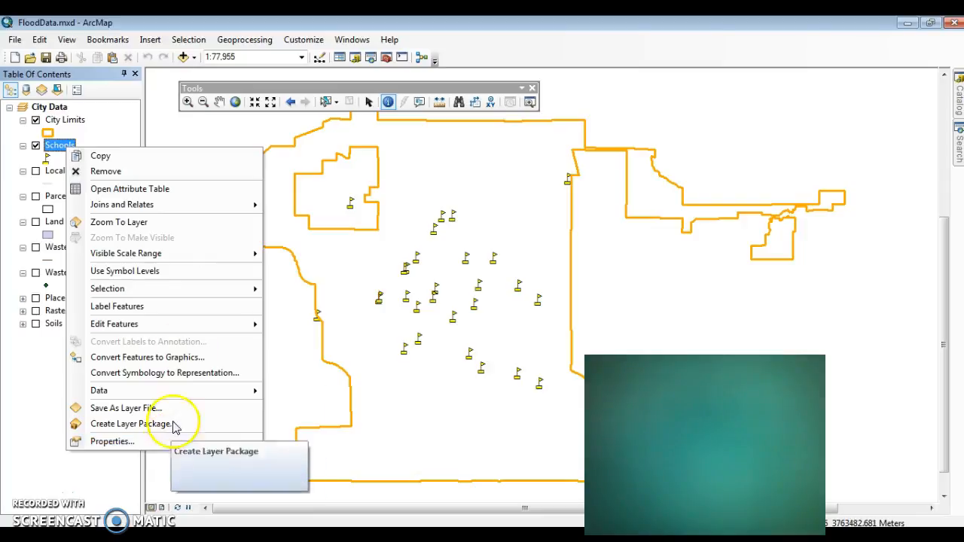
click(175, 193)
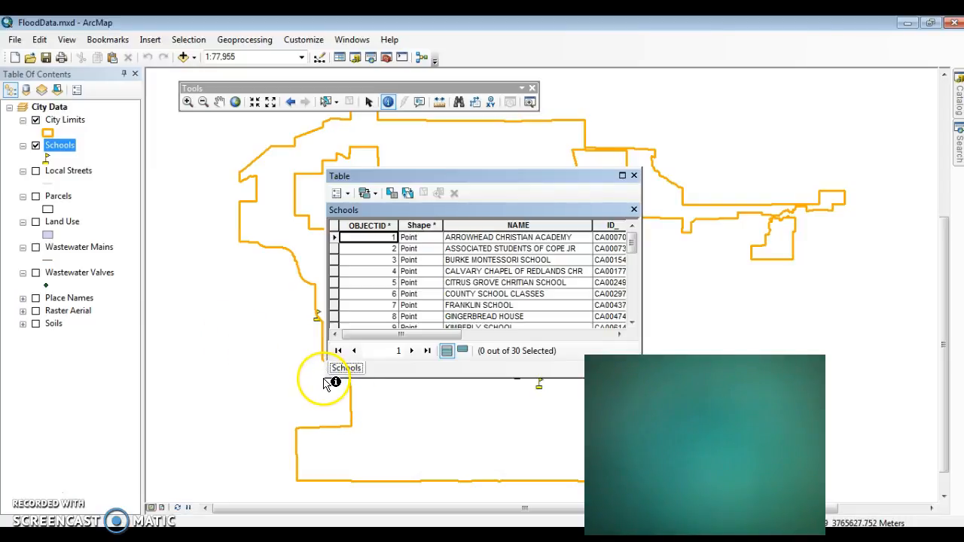
drag(328, 378, 237, 457)
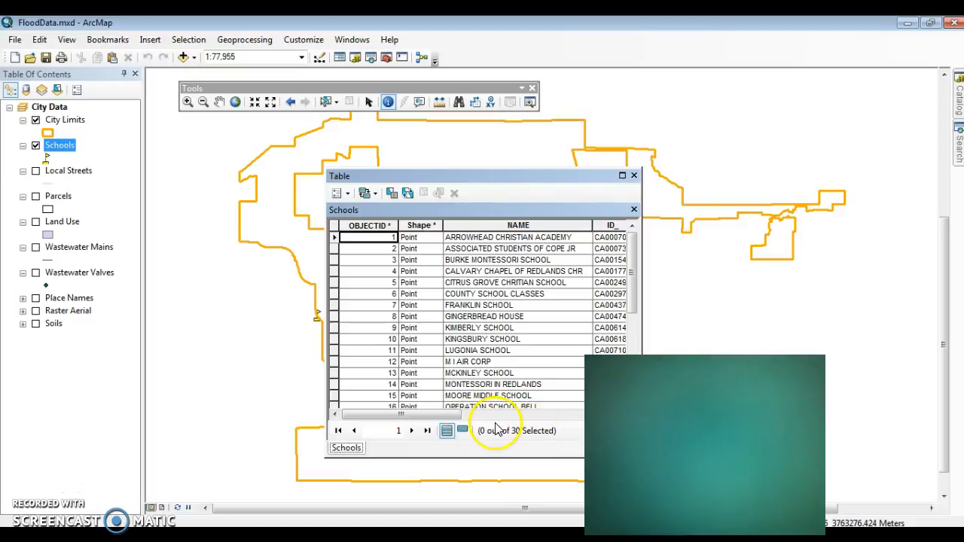
drag(495, 178, 286, 141)
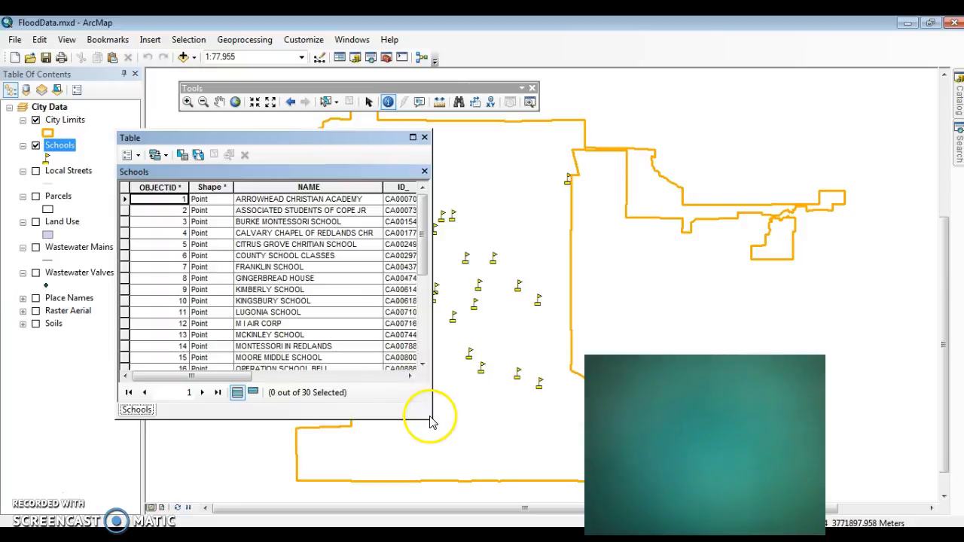
drag(431, 418, 627, 470)
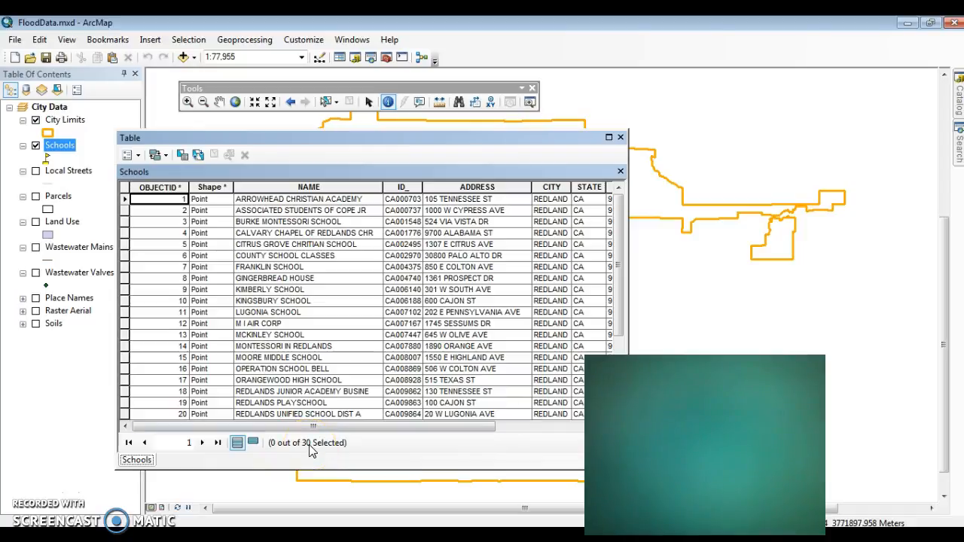
click(547, 151)
drag(547, 151, 592, 151)
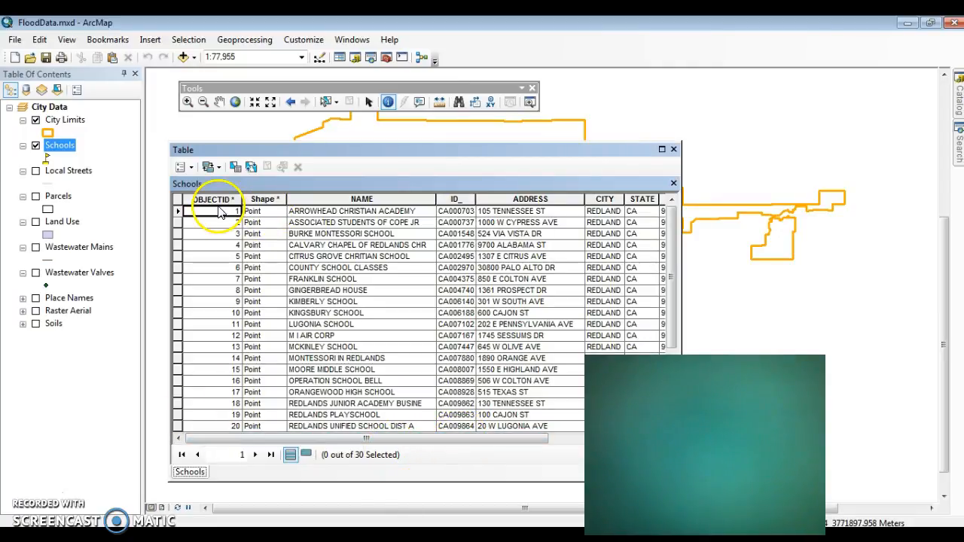
- Browse the Schools attribute table from the first record to the last and return to its start
click(664, 321)
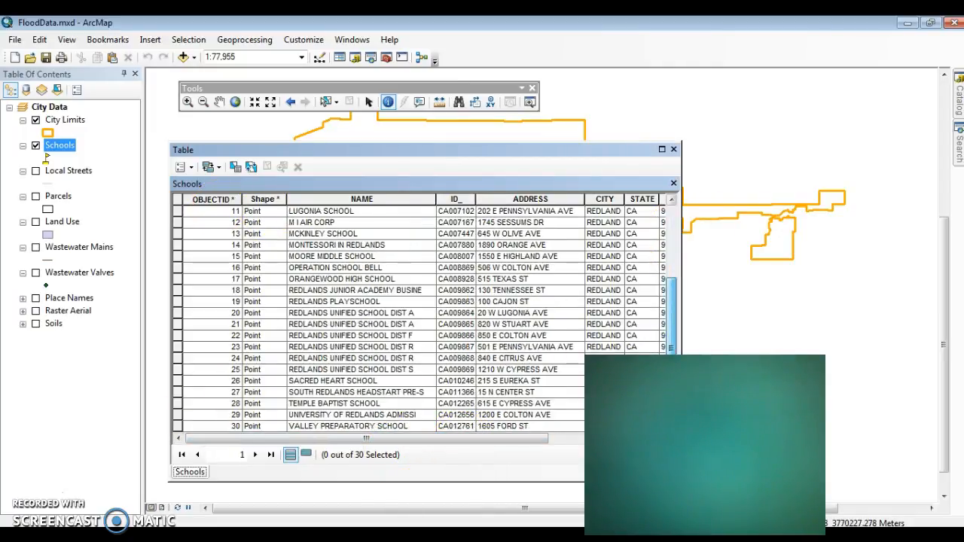
click(670, 202)
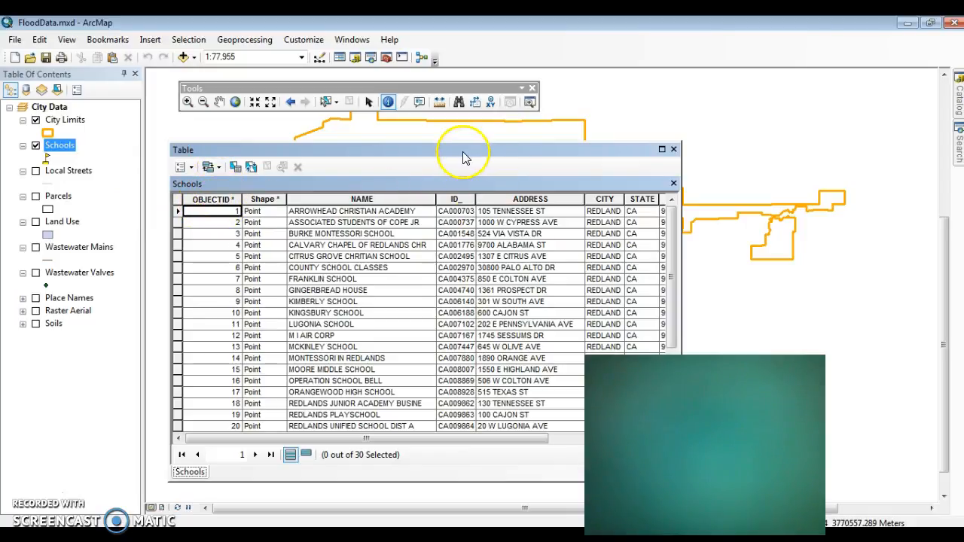
click(397, 440)
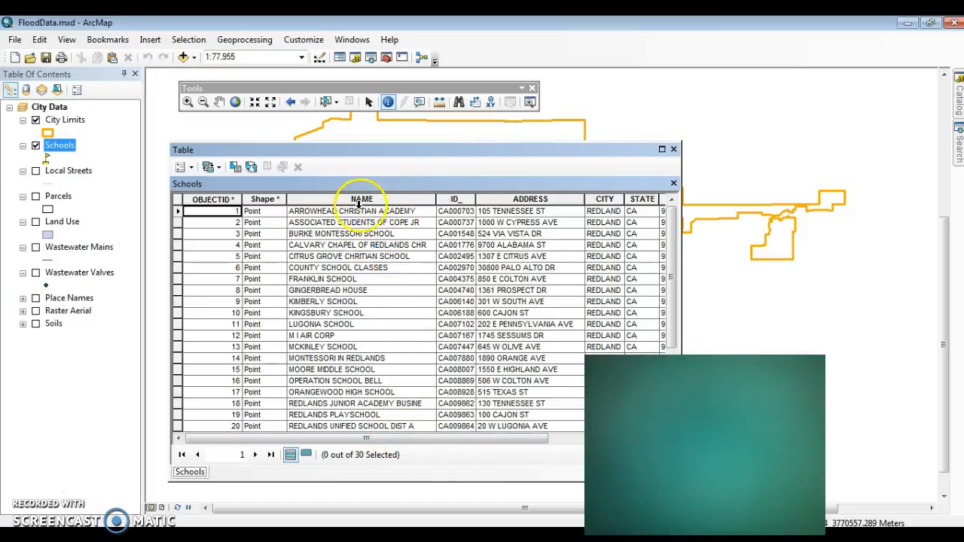
scroll(362, 219, down, 4)
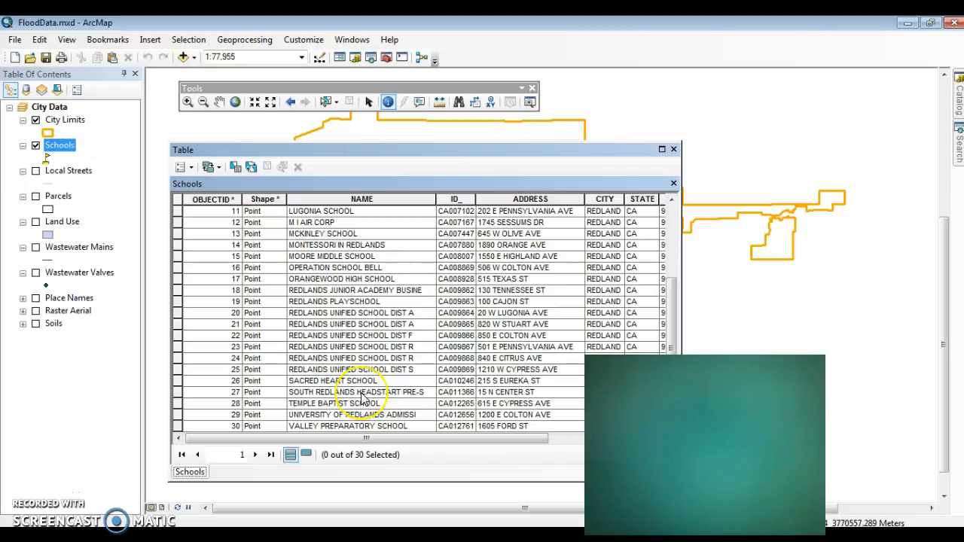
scroll(362, 398, up, 4)
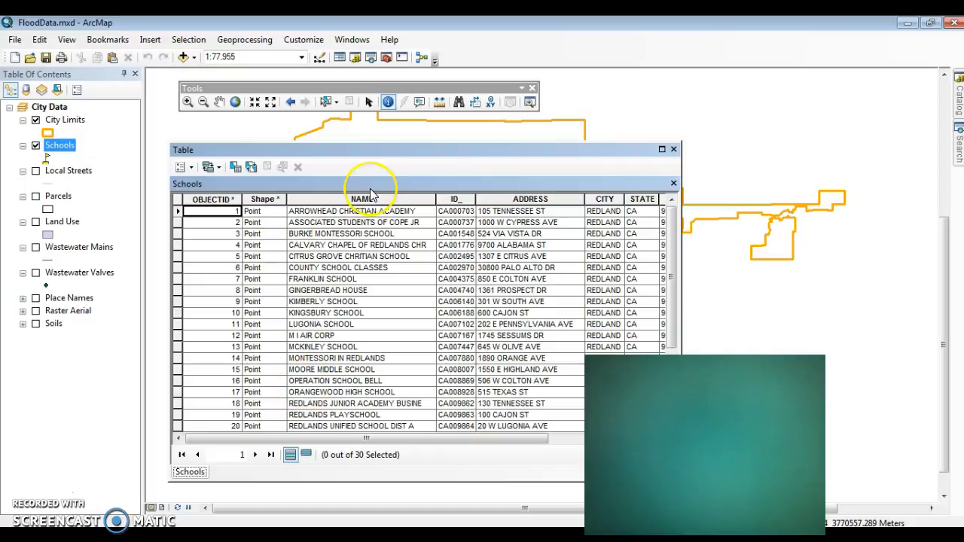
- Sort the Schools attribute table by NAME in descending order and close the table after reviewing its address and phone fields
click(345, 198)
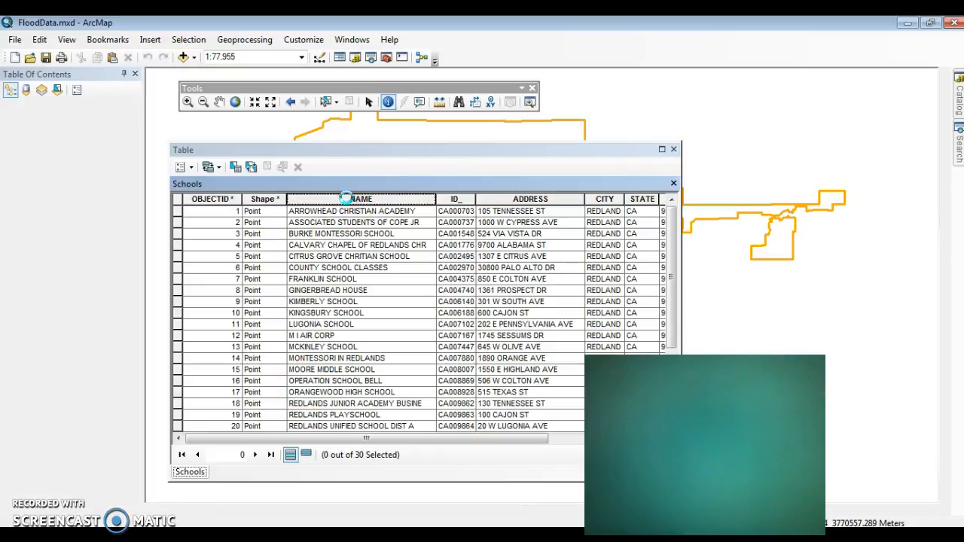
right_click(345, 198)
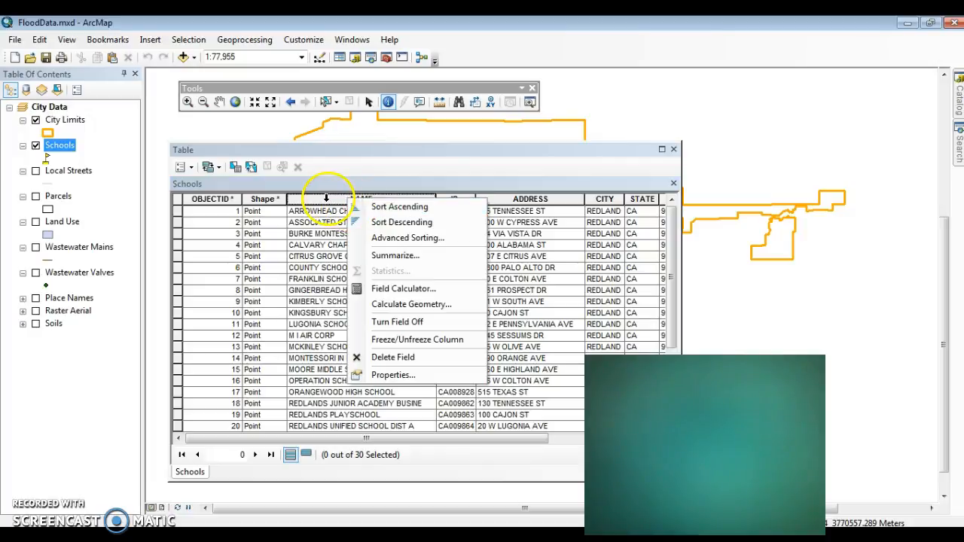
click(366, 223)
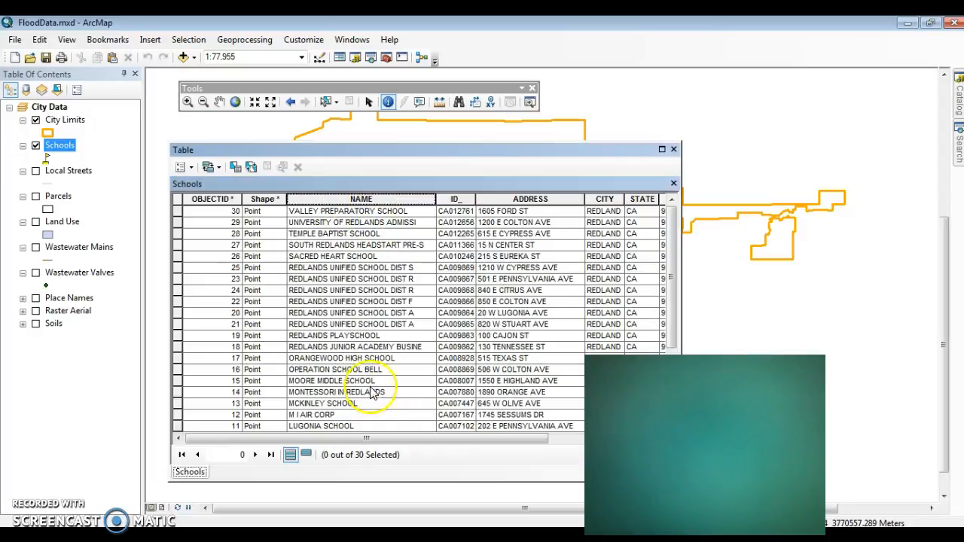
drag(365, 439, 476, 439)
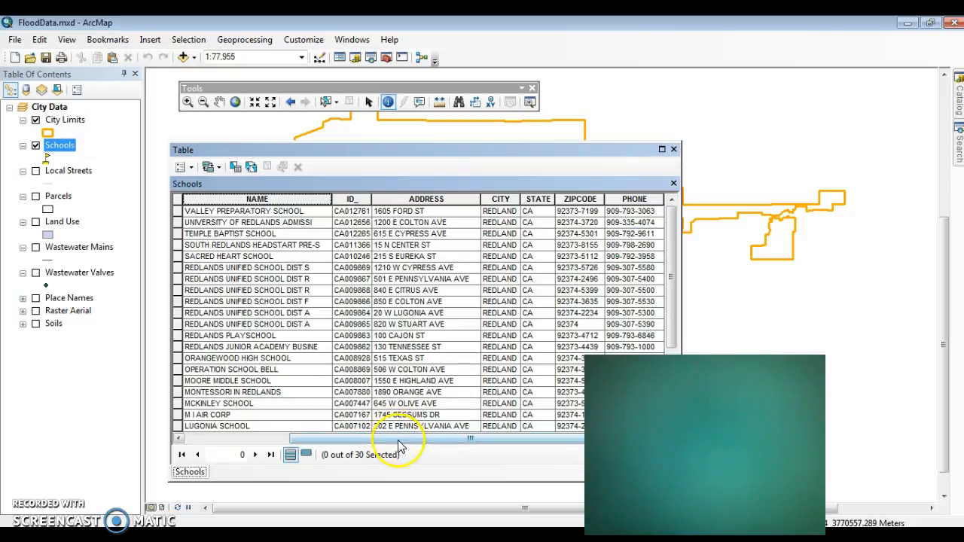
drag(399, 439, 305, 439)
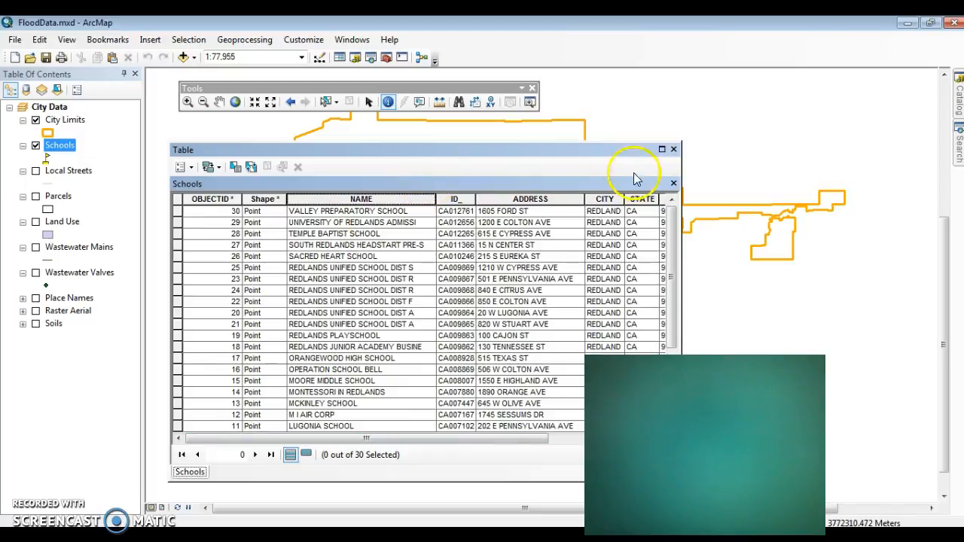
click(673, 149)
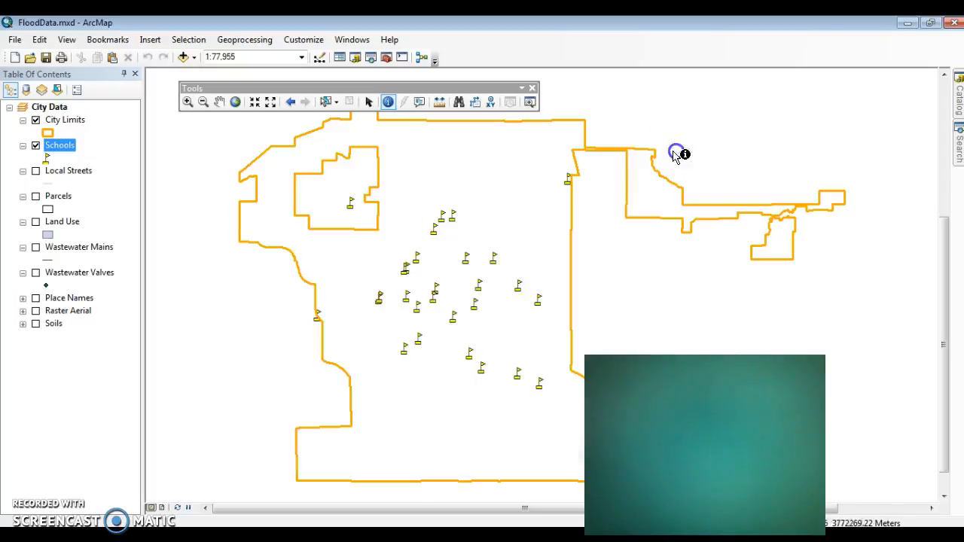
- Turn on the Land Use layer and open its attribute table
click(35, 222)
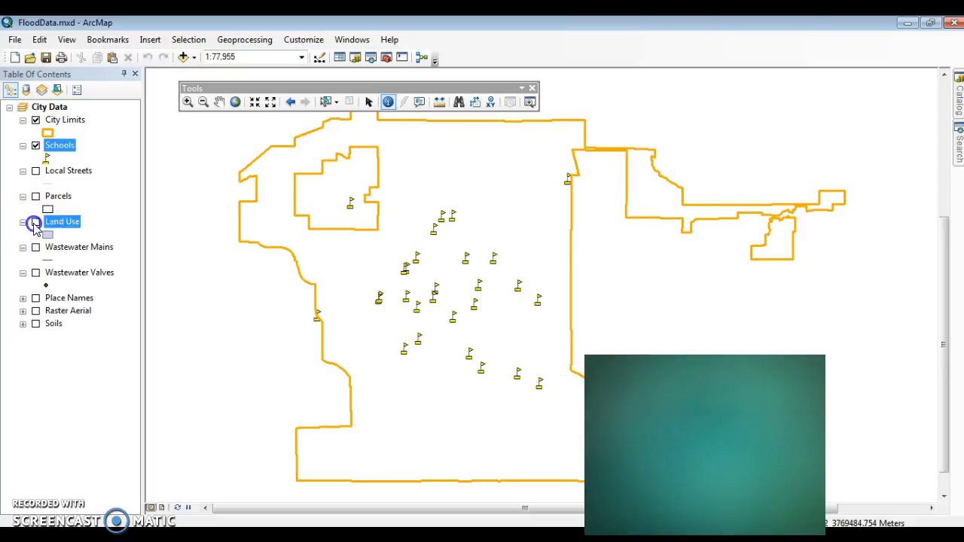
right_click(55, 226)
click(75, 264)
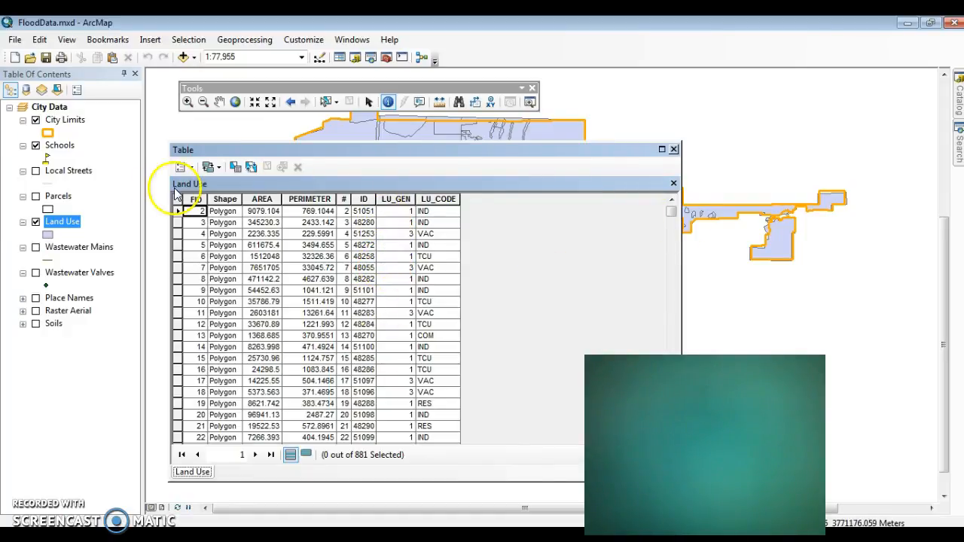
- Generate statistics for the AREA field of the Land Use table, examine the count, maximum and mean, and close the report
right_click(265, 199)
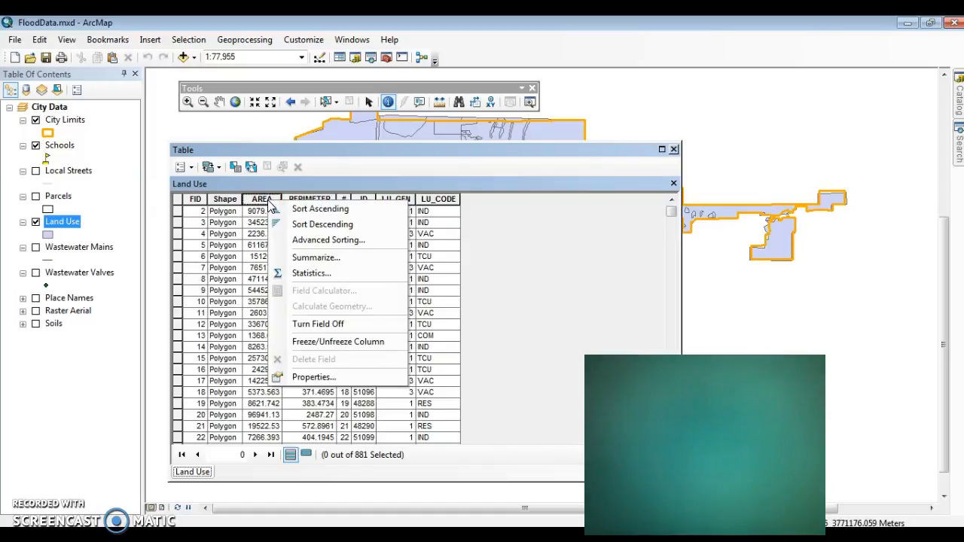
click(303, 275)
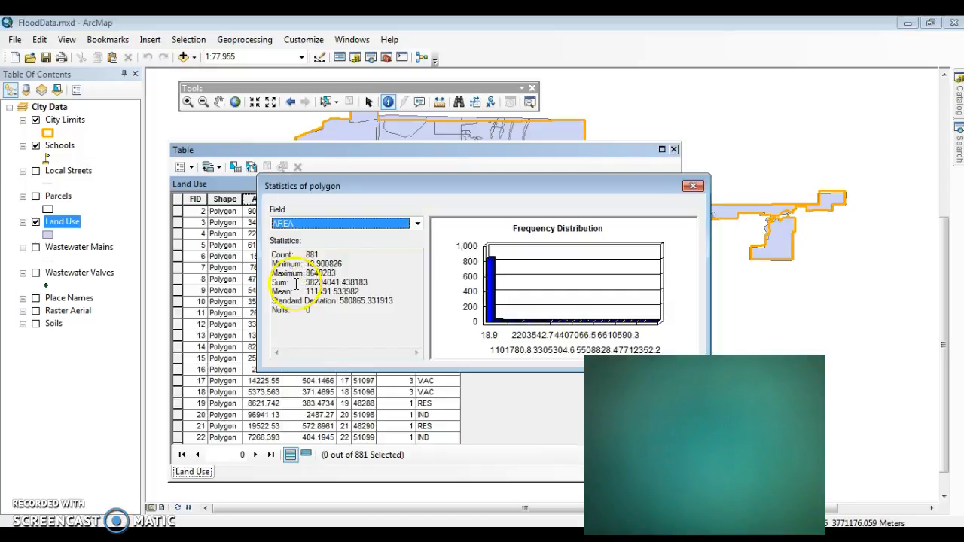
click(329, 258)
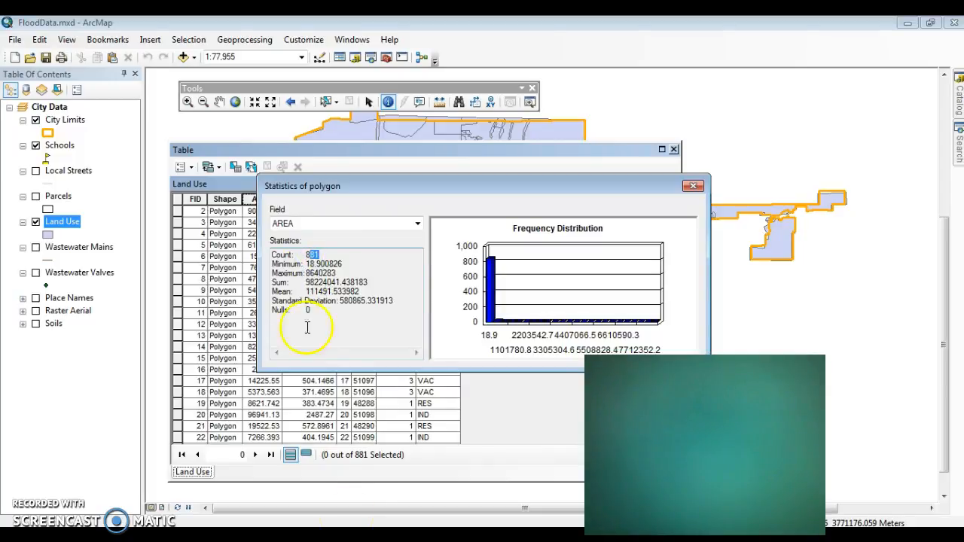
click(346, 315)
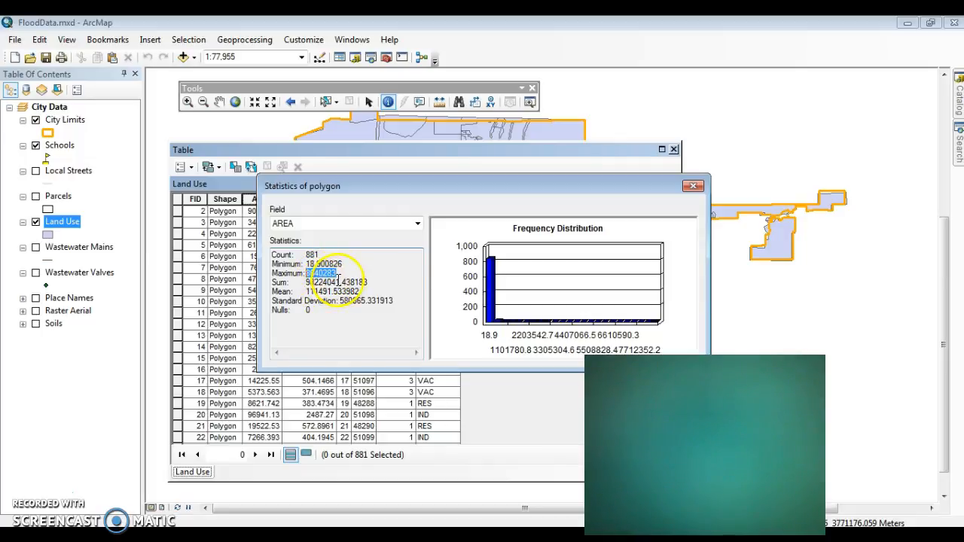
drag(340, 283, 308, 291)
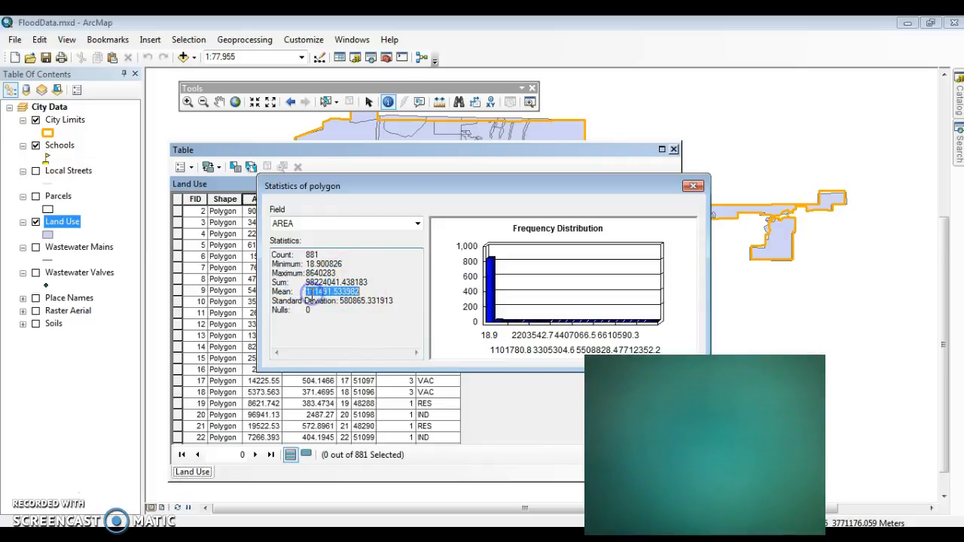
click(478, 366)
click(693, 187)
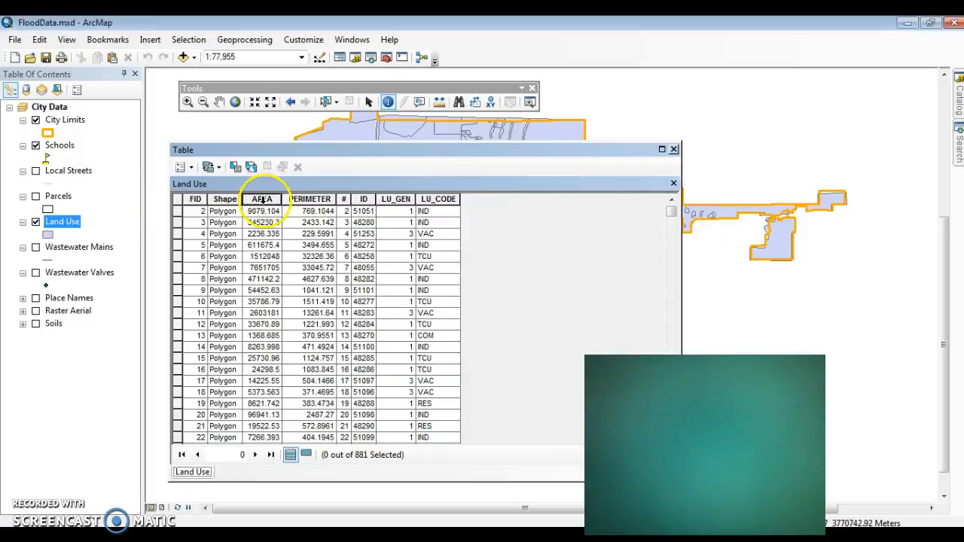
- Sort the Land Use table by AREA in descending order, and close the table and the Identify window
right_click(262, 200)
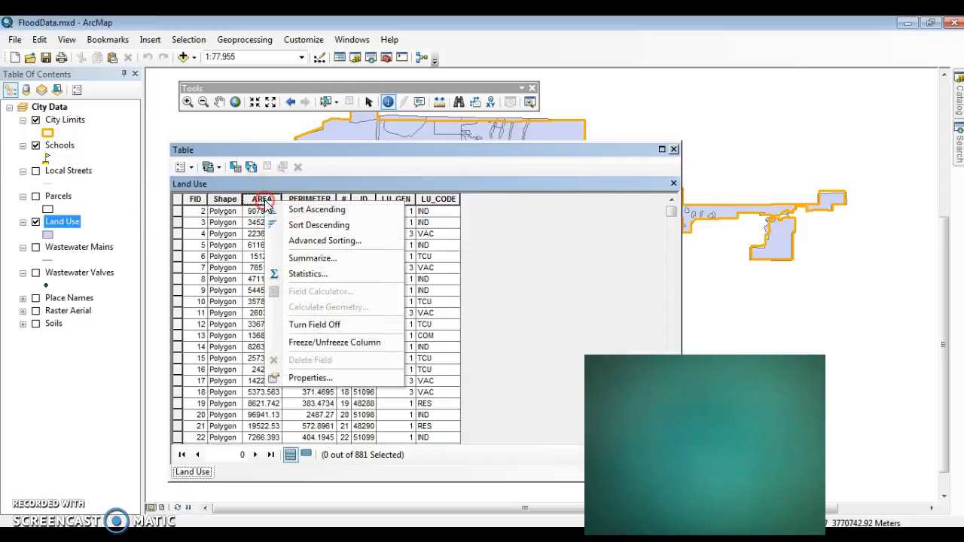
click(301, 225)
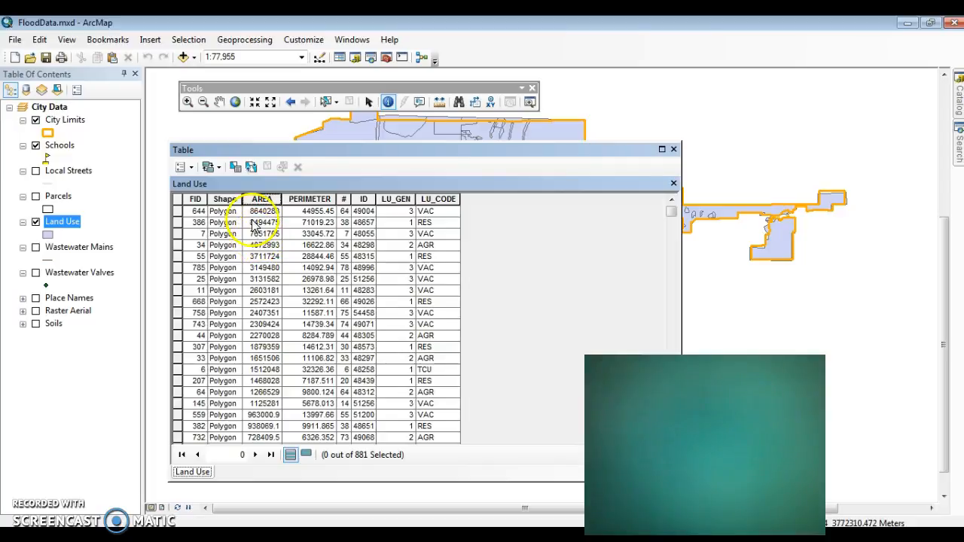
click(674, 150)
click(678, 151)
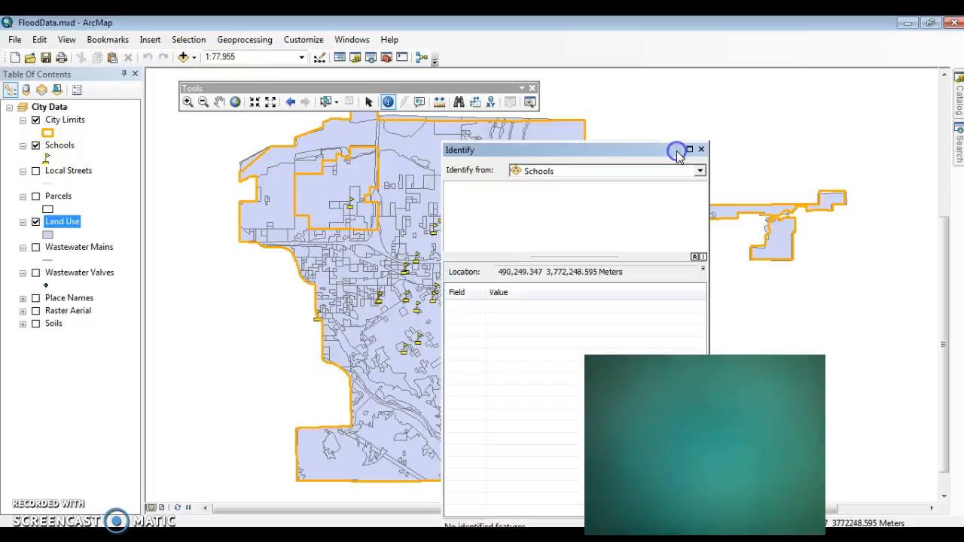
click(701, 150)
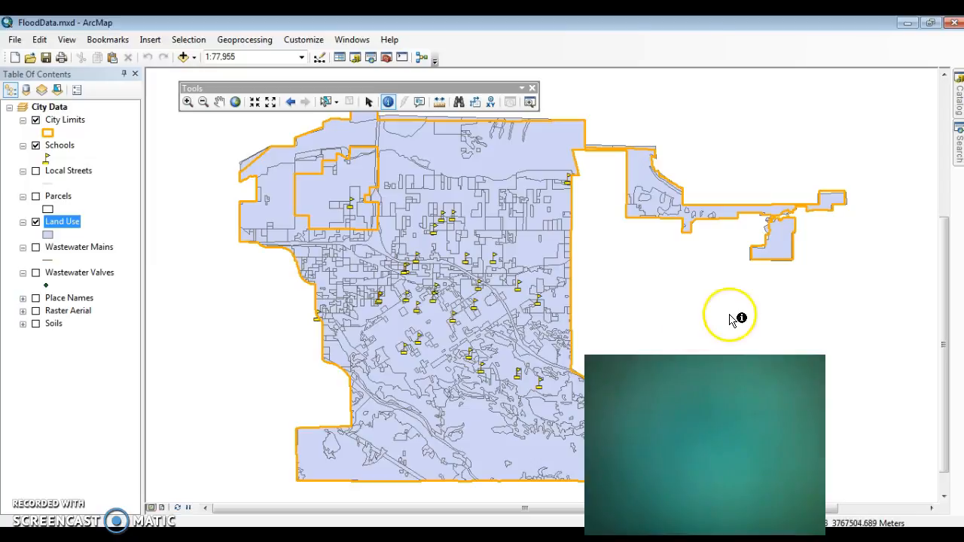
- Open the Land Use layer's properties and change its layer name to "Land Use by" followed by the author's first name
right_click(57, 221)
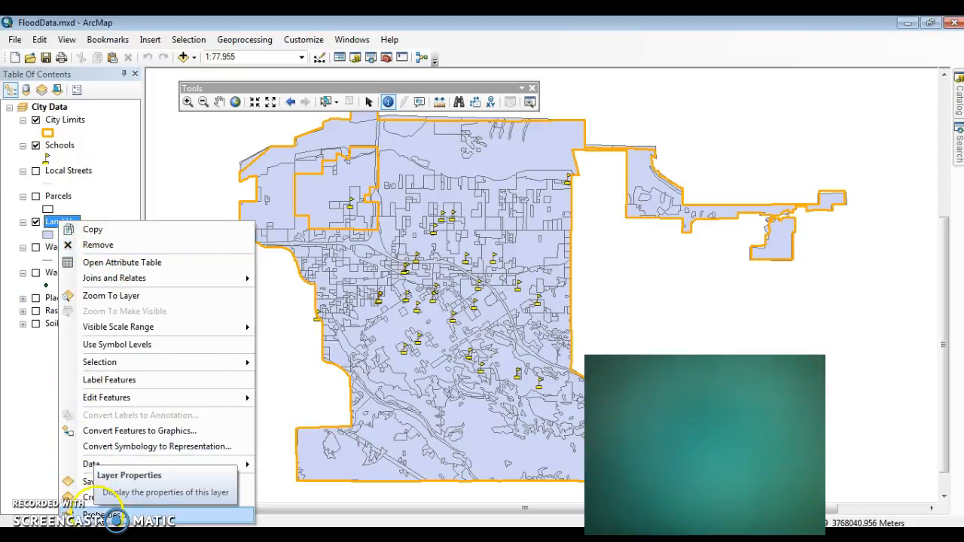
click(99, 516)
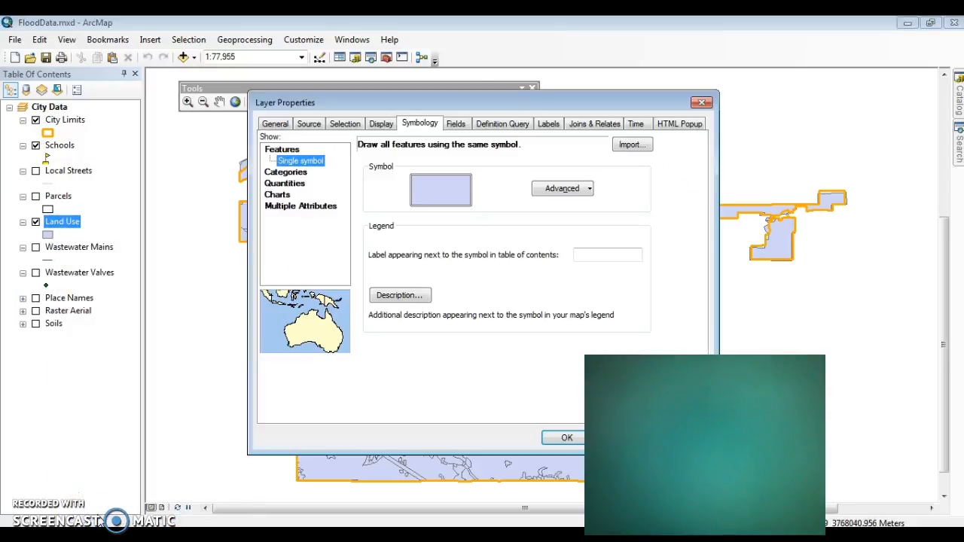
click(284, 125)
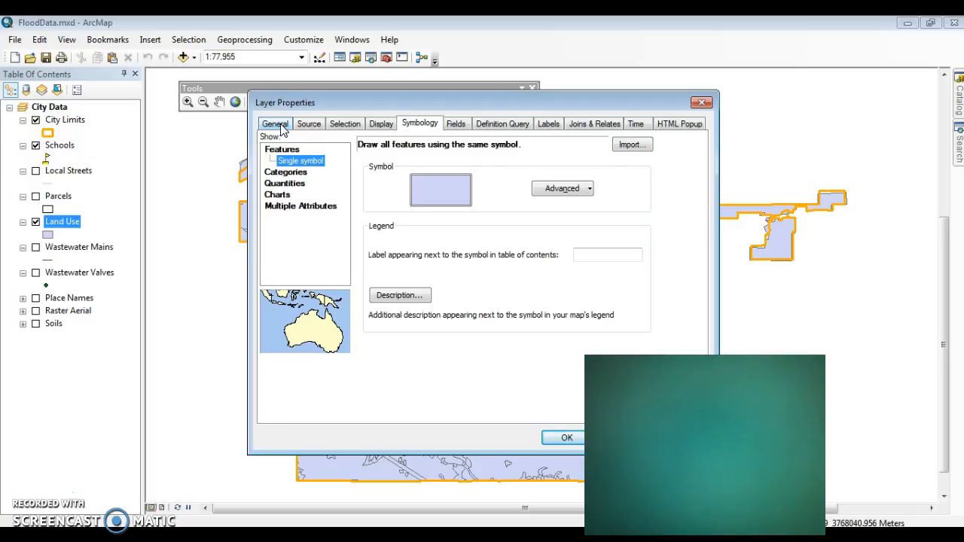
click(276, 124)
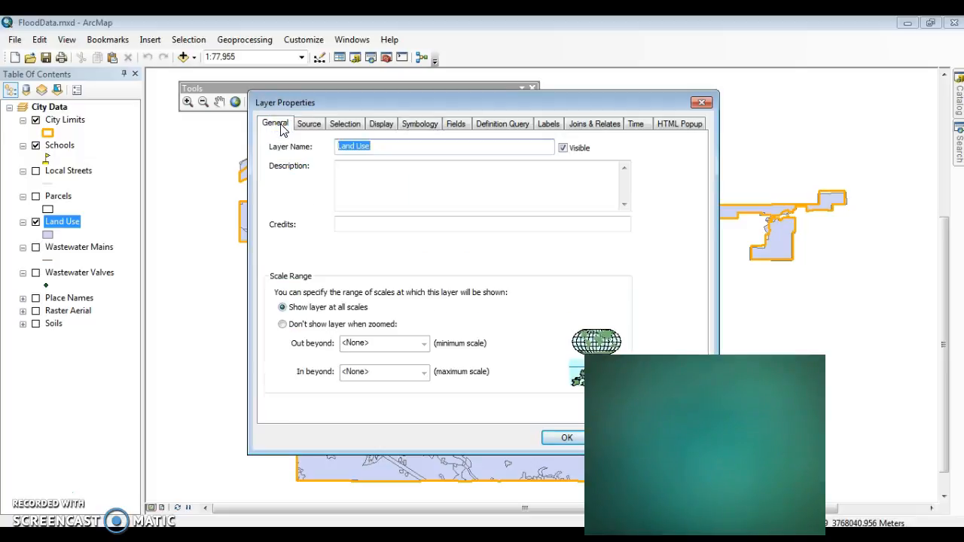
click(380, 146)
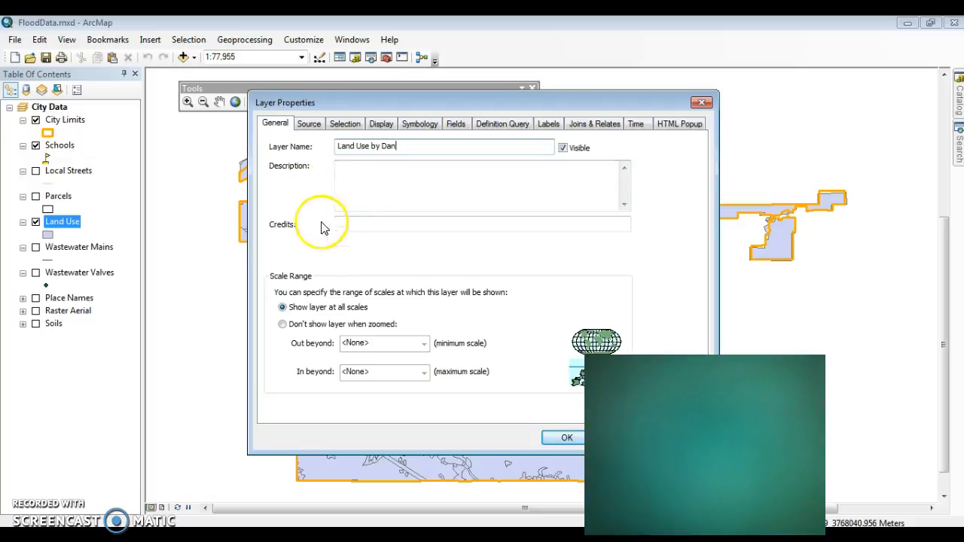
- Examine the Land Use layer's source properties, including its extent, data type, coverage path, projected coordinate system and datum
click(304, 125)
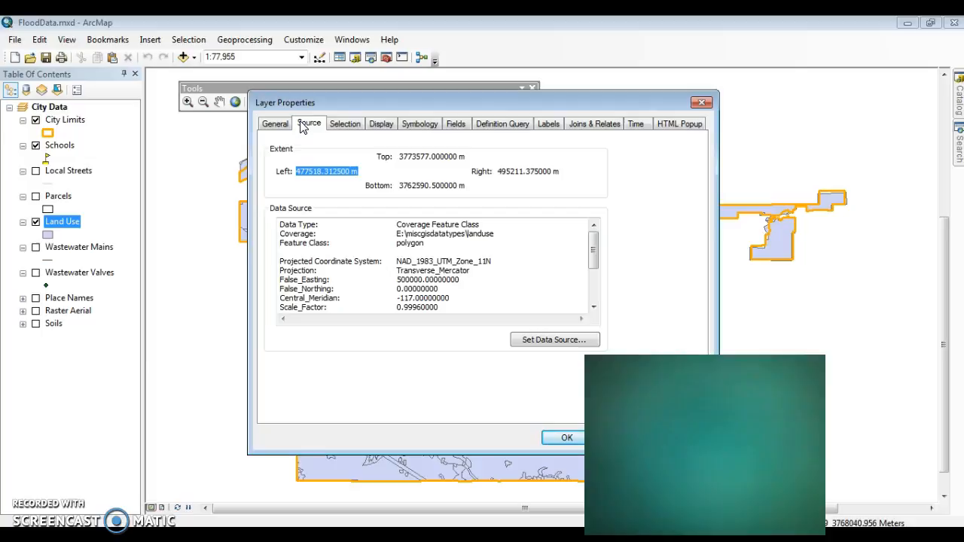
click(276, 125)
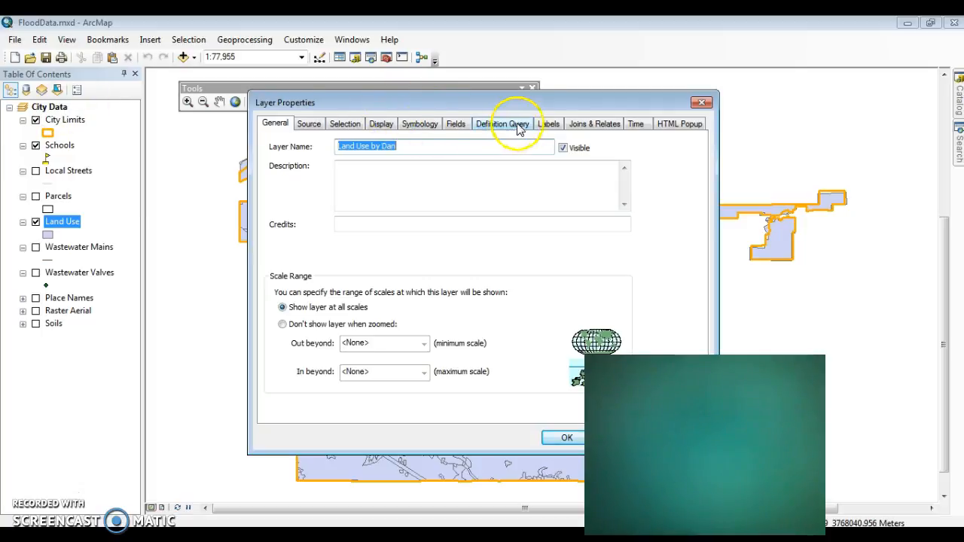
click(308, 122)
drag(595, 255, 595, 278)
click(399, 272)
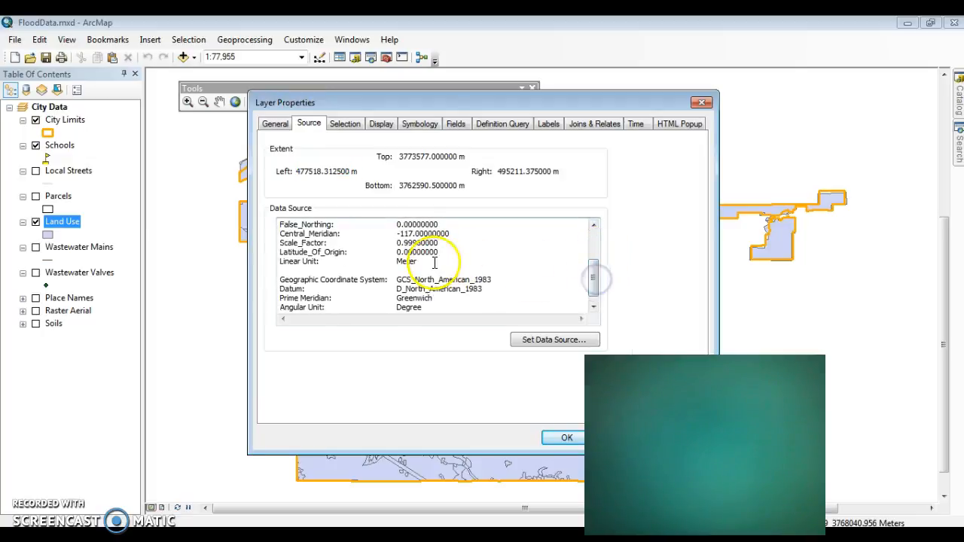
drag(595, 273, 593, 252)
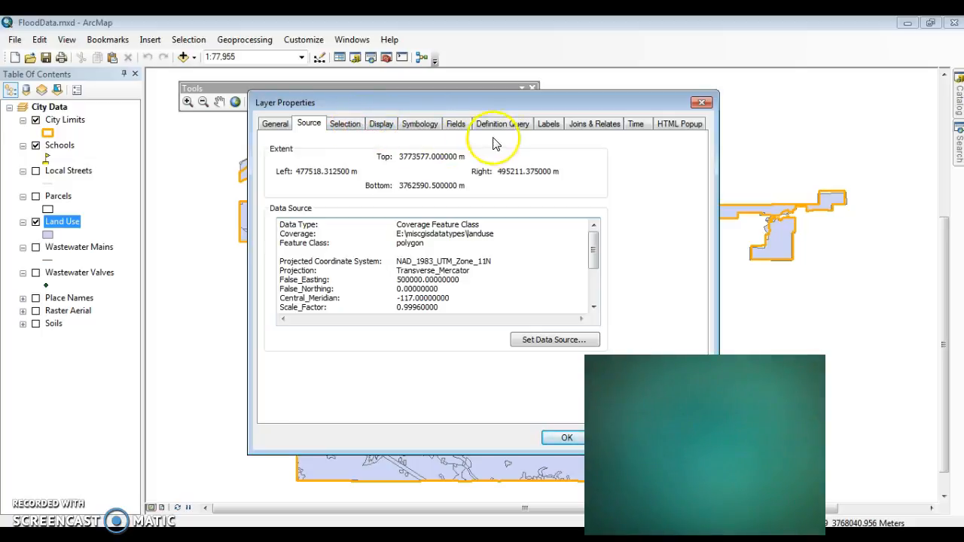
- Set the Land Use layer's label field to LU_GEN and enable labeling of its features
click(548, 126)
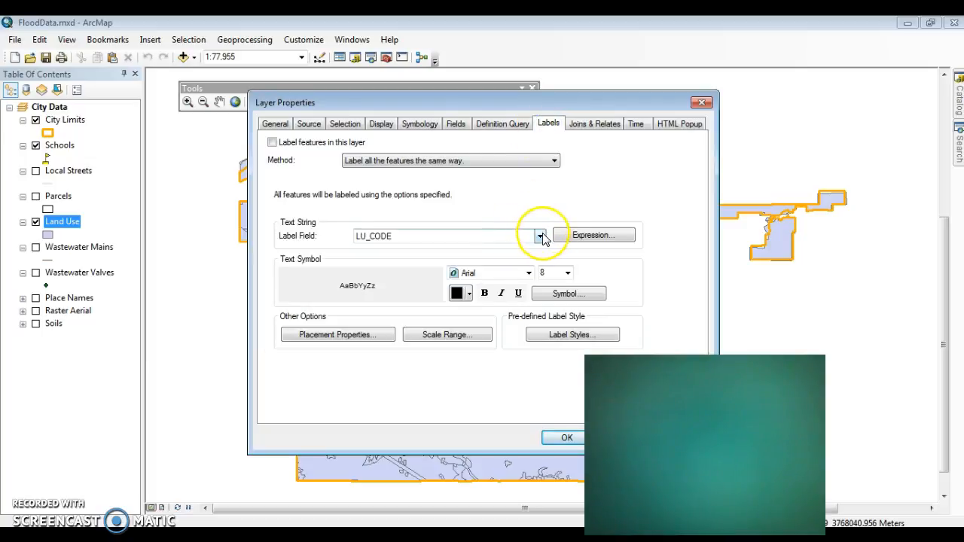
click(540, 237)
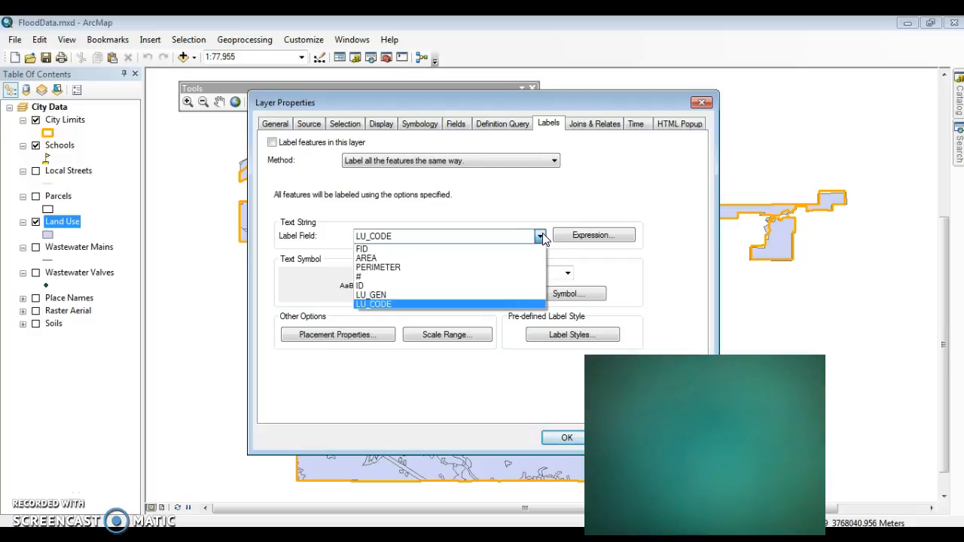
click(548, 211)
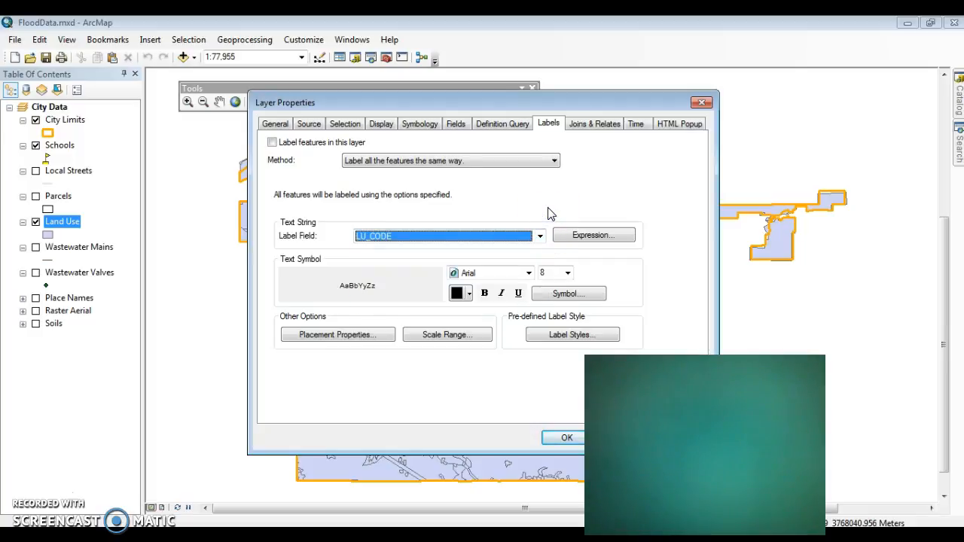
click(540, 236)
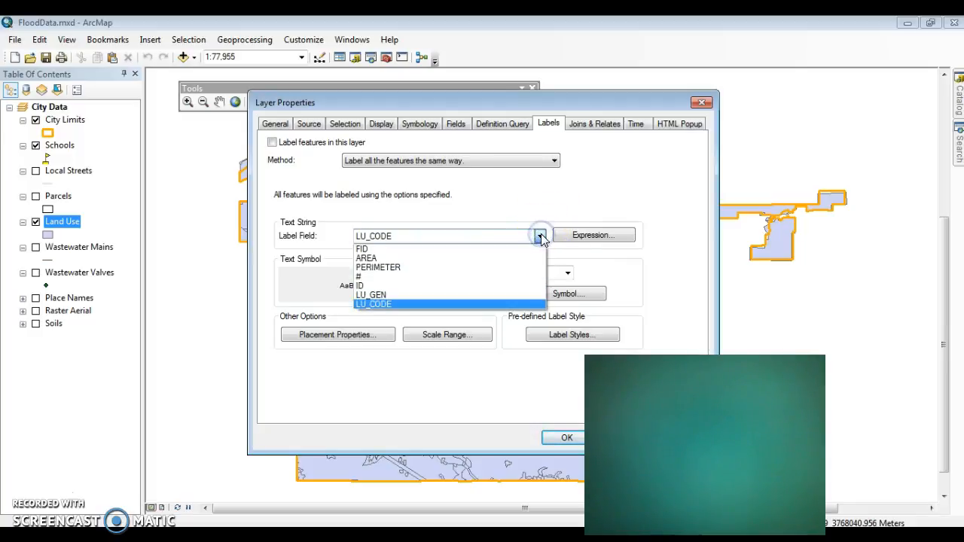
click(525, 294)
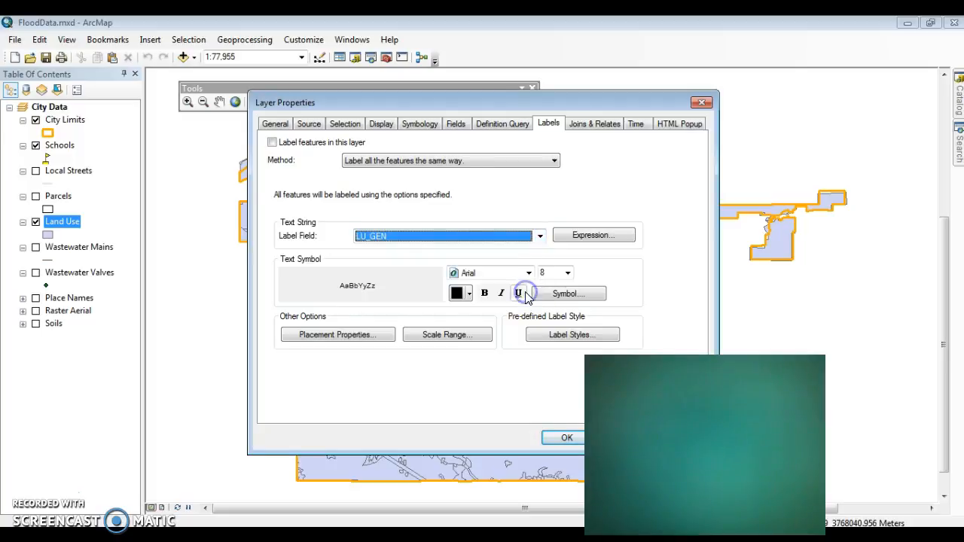
click(273, 142)
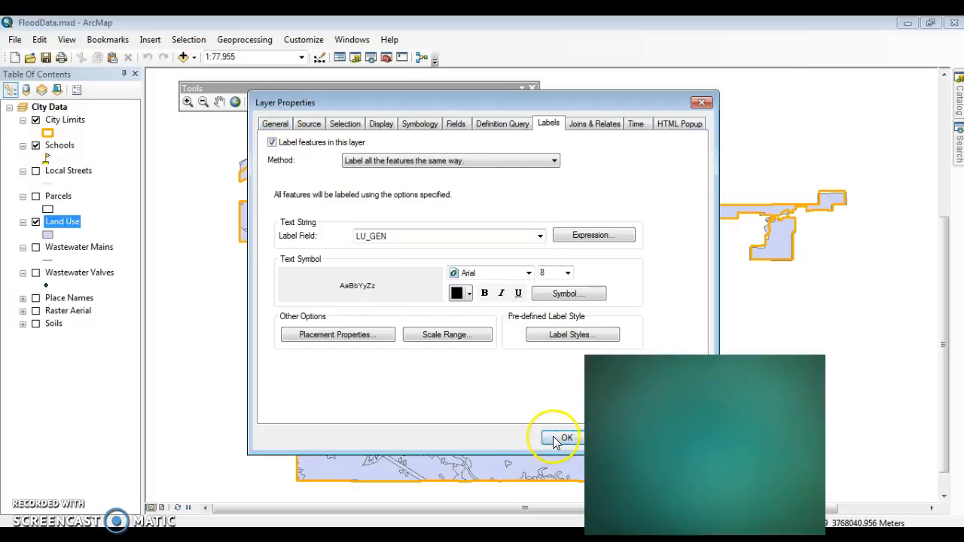
- Move the Layer Properties dialog off the map's eastern part and apply the LU_GEN labels, keeping the dialog open
double_click(534, 236)
click(514, 233)
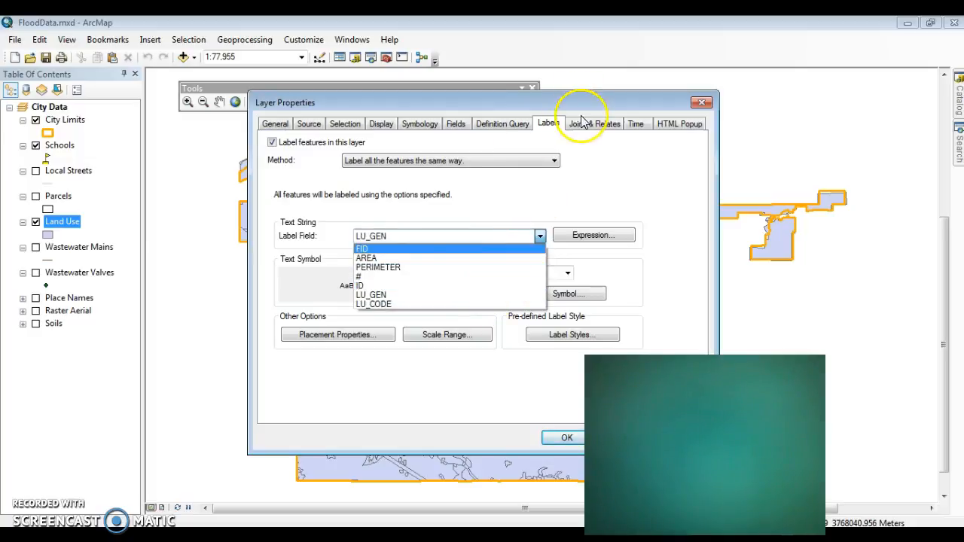
click(253, 88)
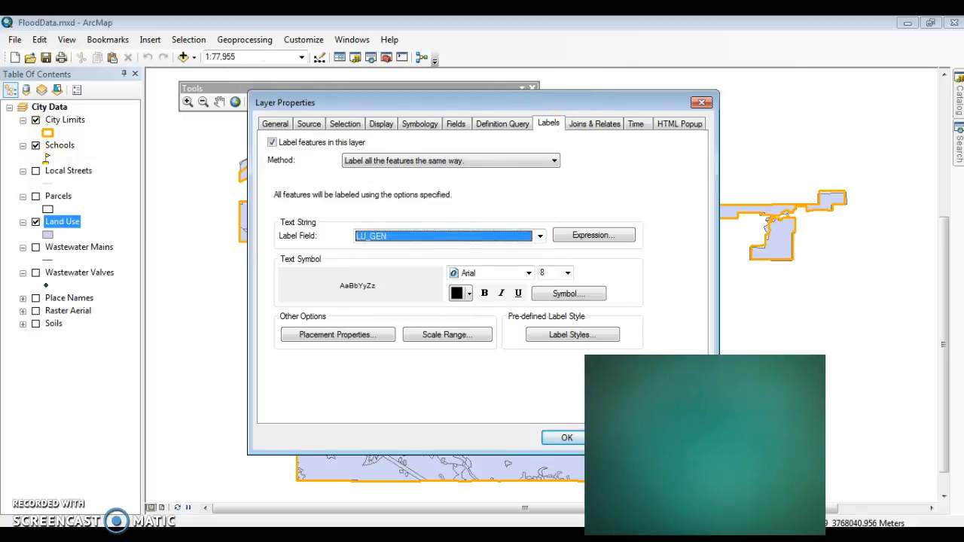
drag(568, 107, 392, 88)
click(507, 420)
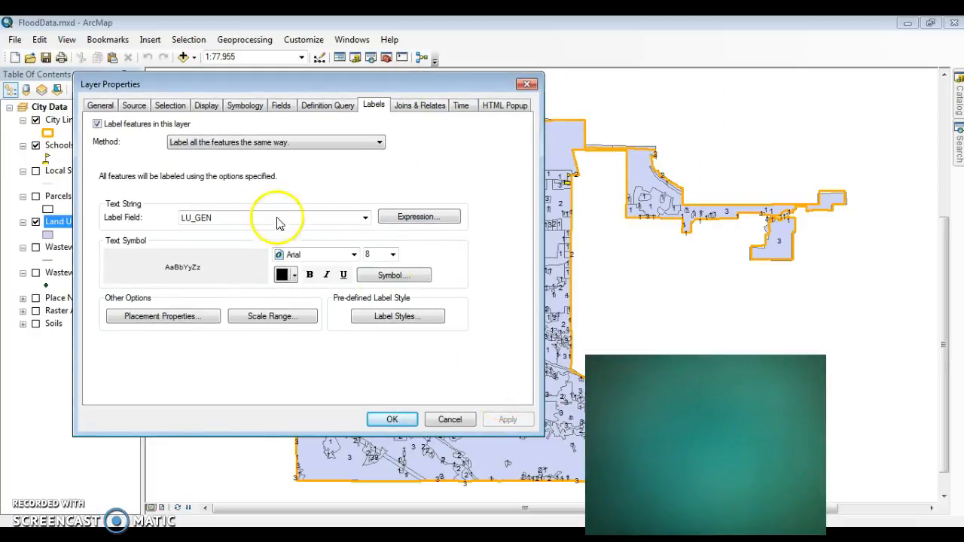
- Turn off labeling for the Land Use layer's features and apply the change, keeping the Layer Properties dialog open
click(97, 125)
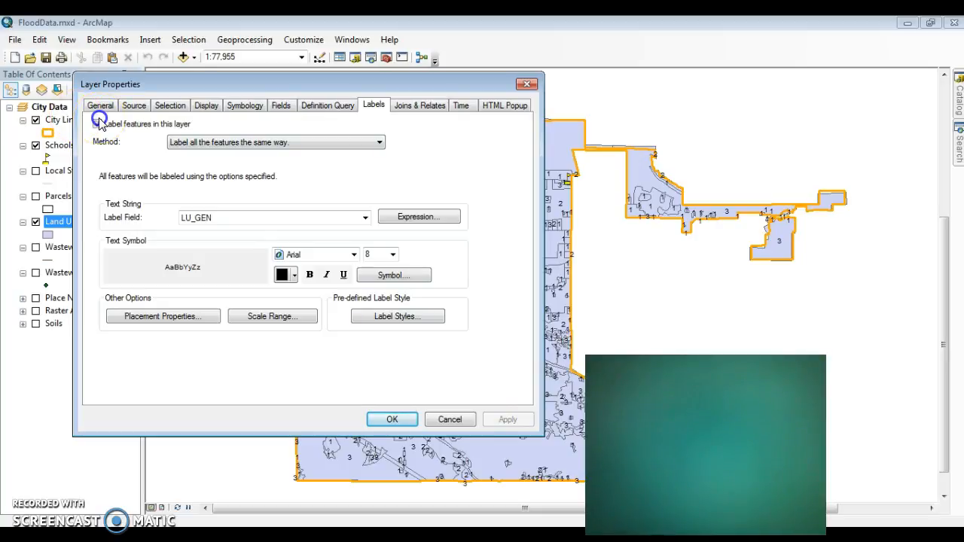
click(501, 419)
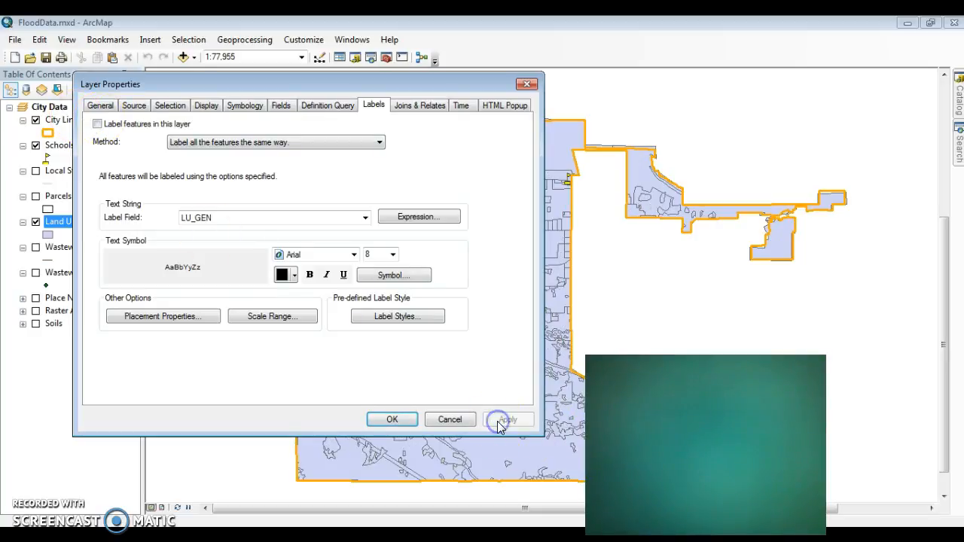
- Symbolize the Land Use layer as unique-value categories of the LU_CODE field, adding all values, and accept the layer properties
click(237, 110)
drag(243, 81, 350, 90)
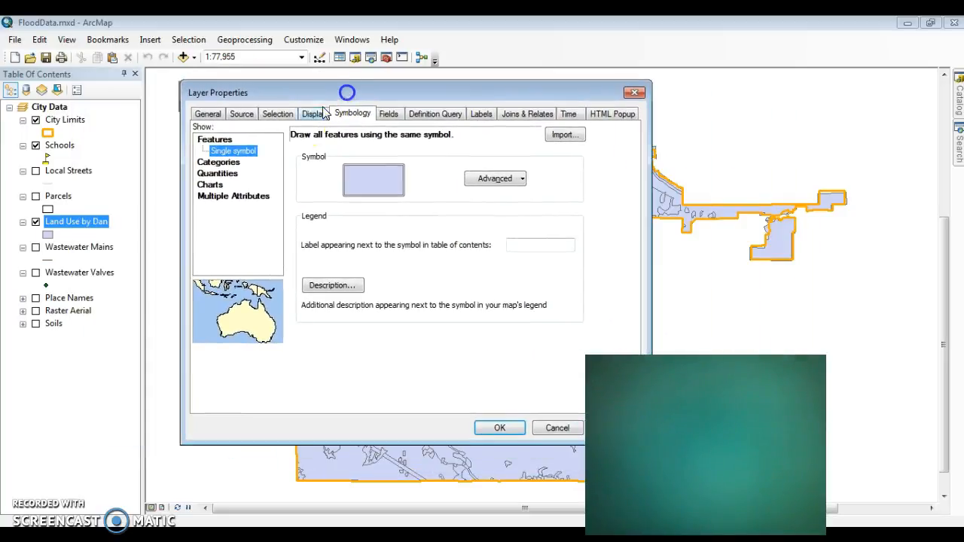
click(218, 162)
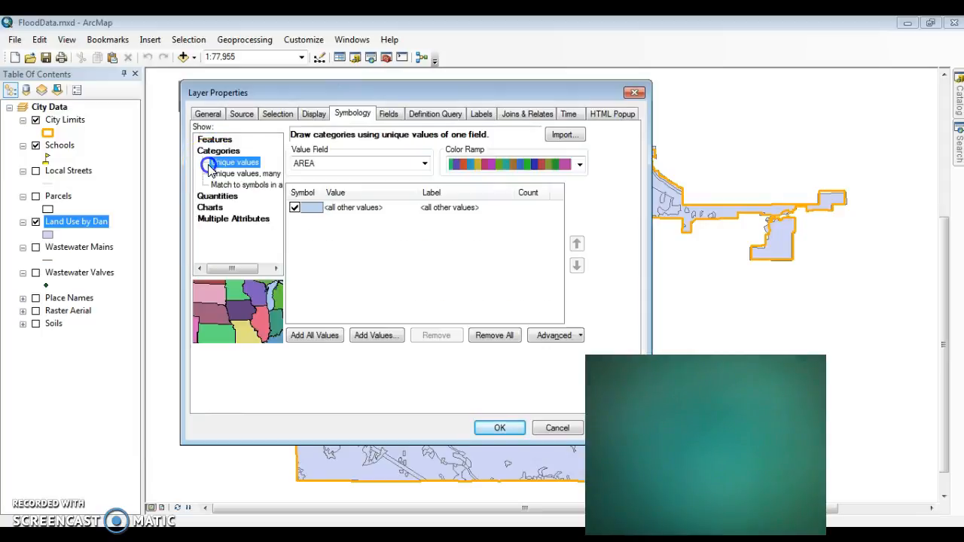
click(424, 164)
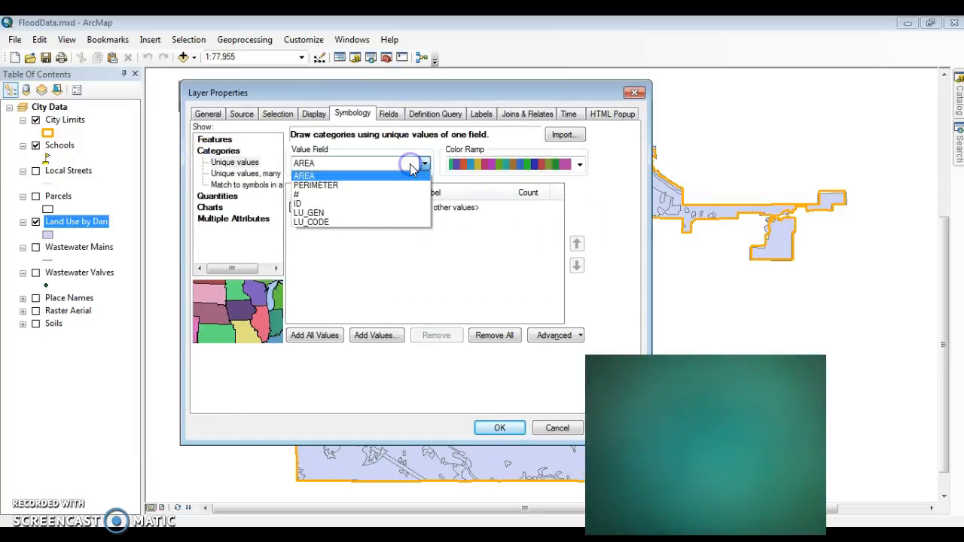
click(401, 222)
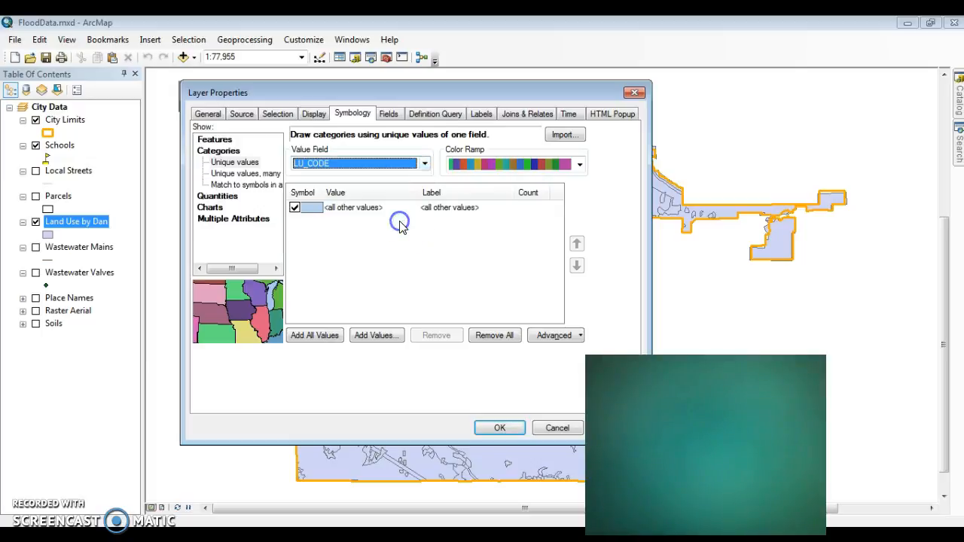
click(322, 337)
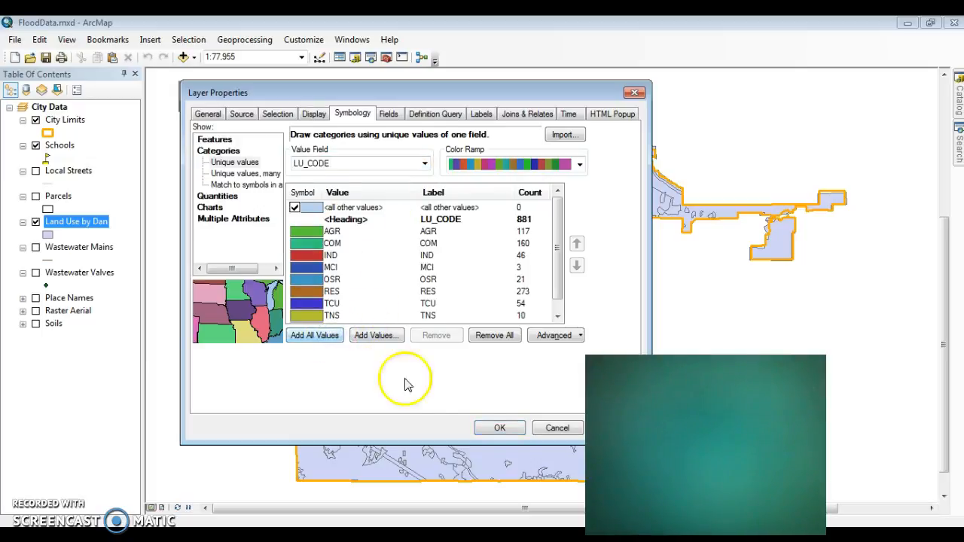
click(499, 428)
click(159, 267)
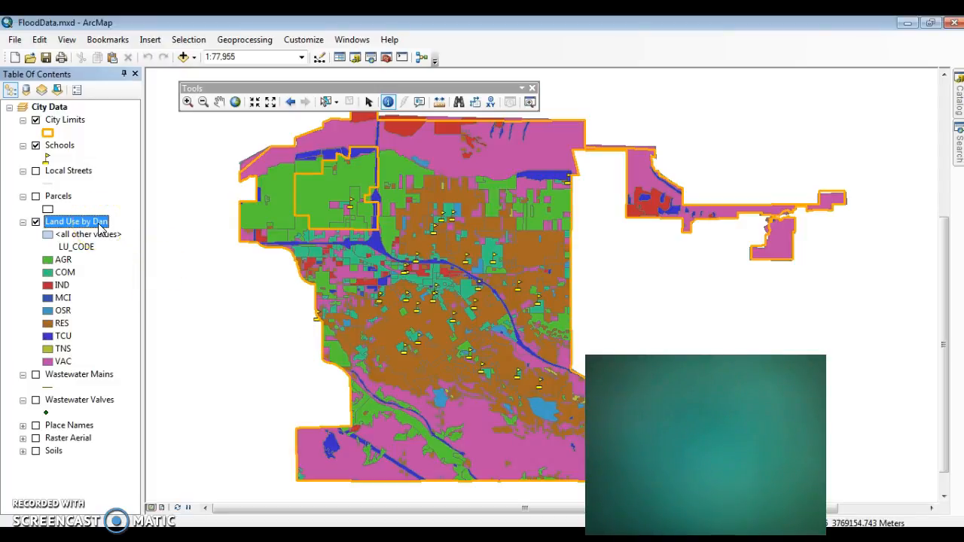
- Open the Schools layer's label properties and enable labeling of its features, keeping NAME as the label field
right_click(49, 146)
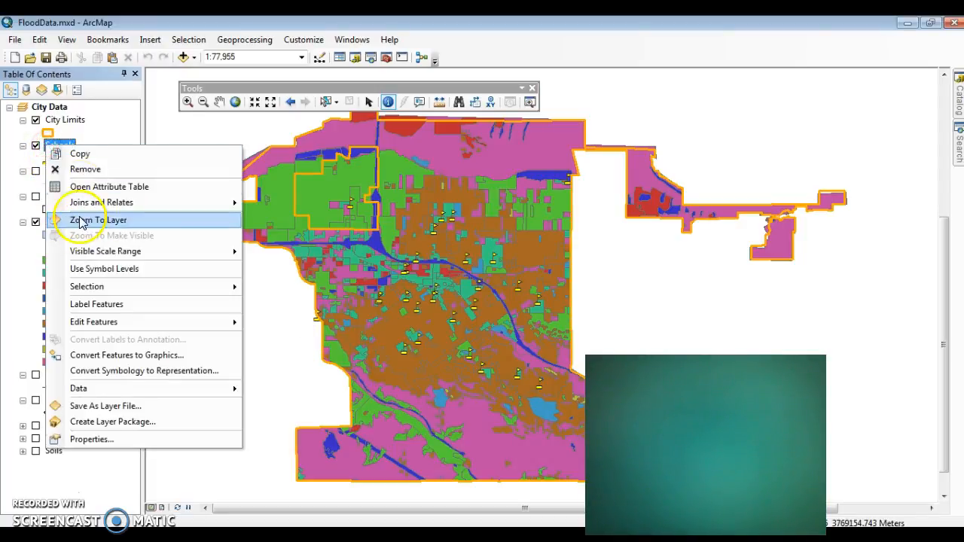
click(130, 439)
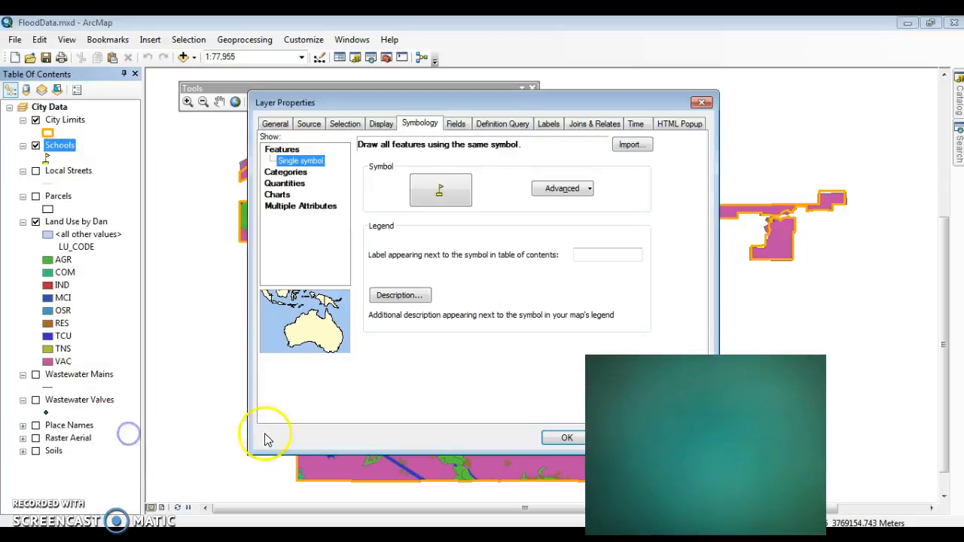
click(549, 124)
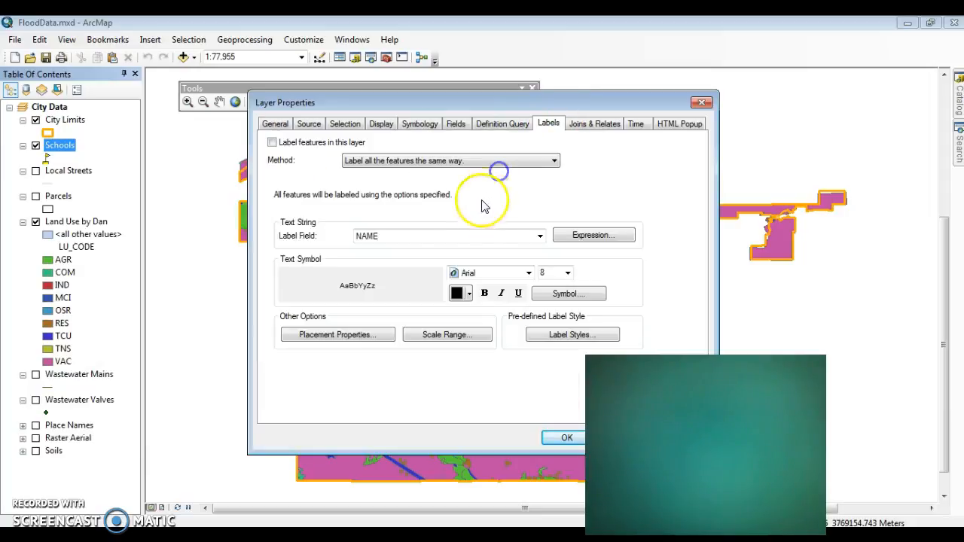
click(272, 142)
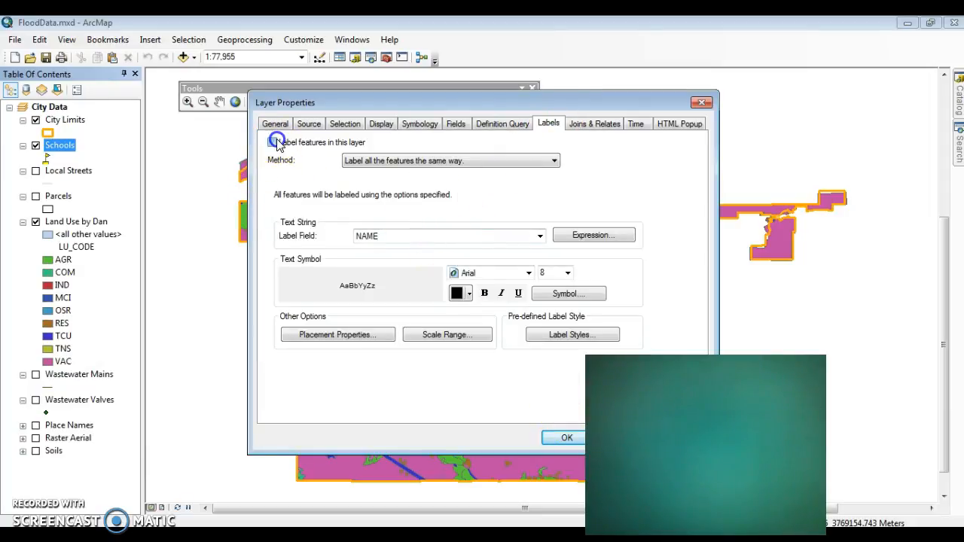